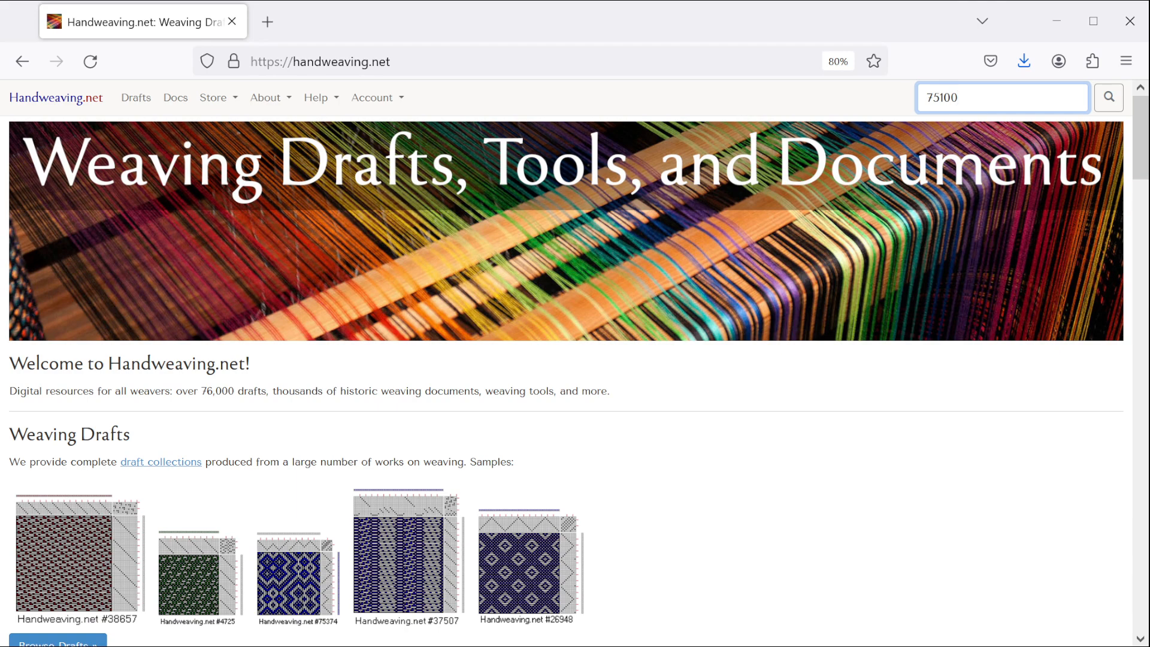
# - Search for weaving draft 75100 and open it in the Draft Arranger
pyautogui.click(1110, 94)
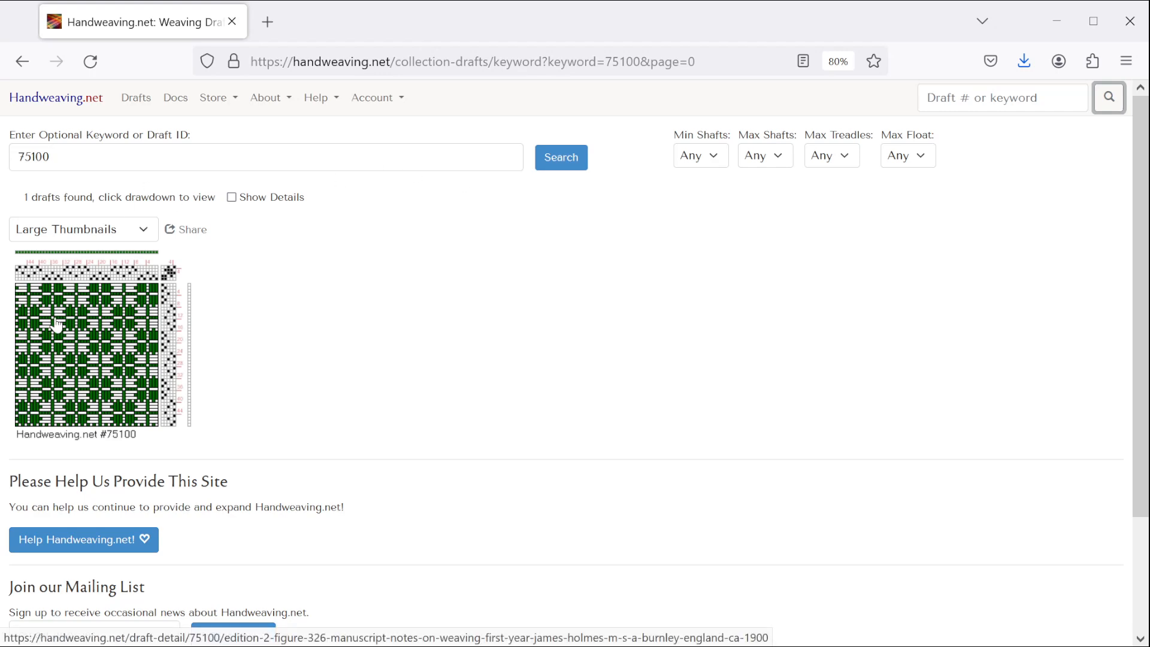
pyautogui.click(56, 325)
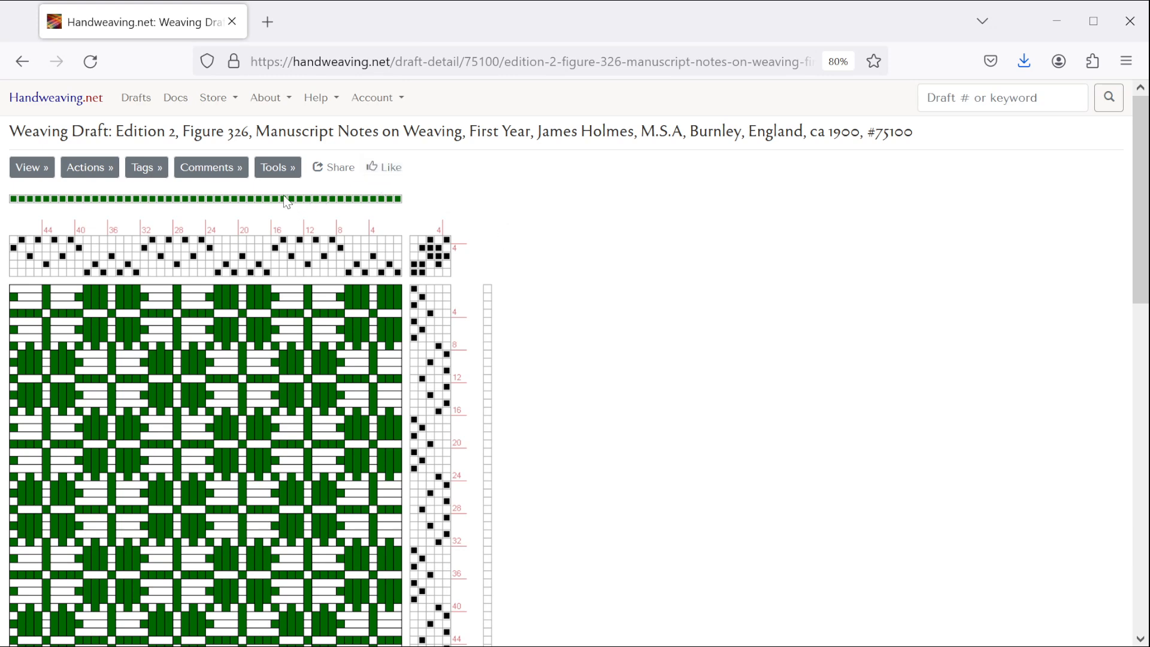
pyautogui.click(272, 175)
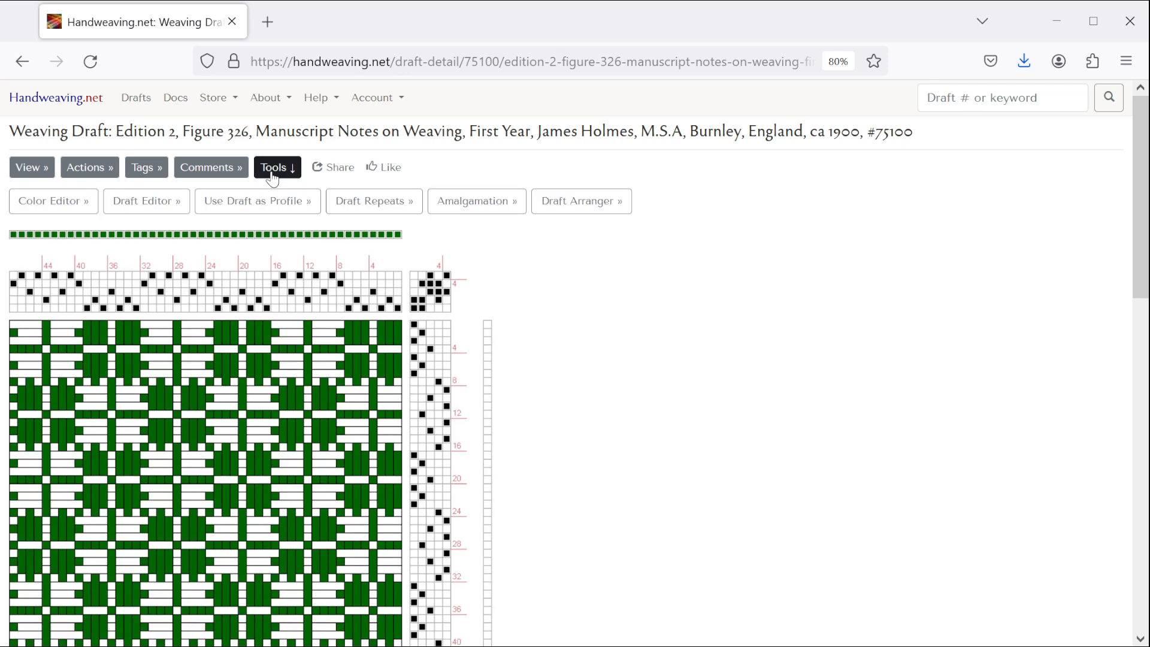
pyautogui.click(581, 204)
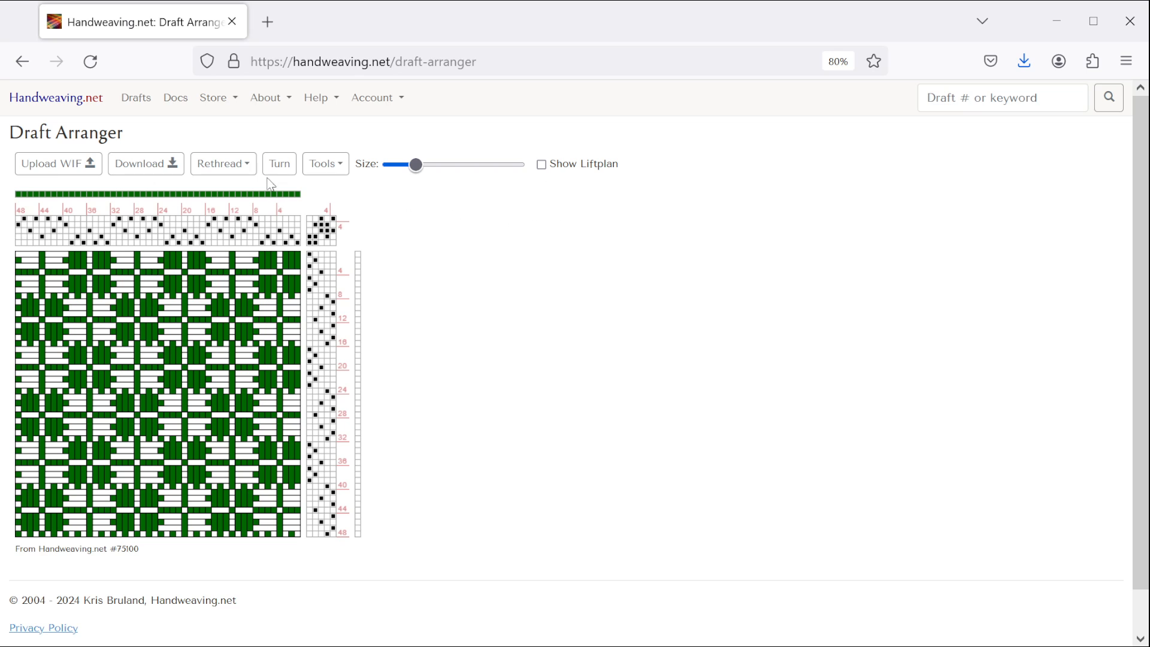
# - Resize the draft to 8 shafts and 8 treadles
pyautogui.click(221, 174)
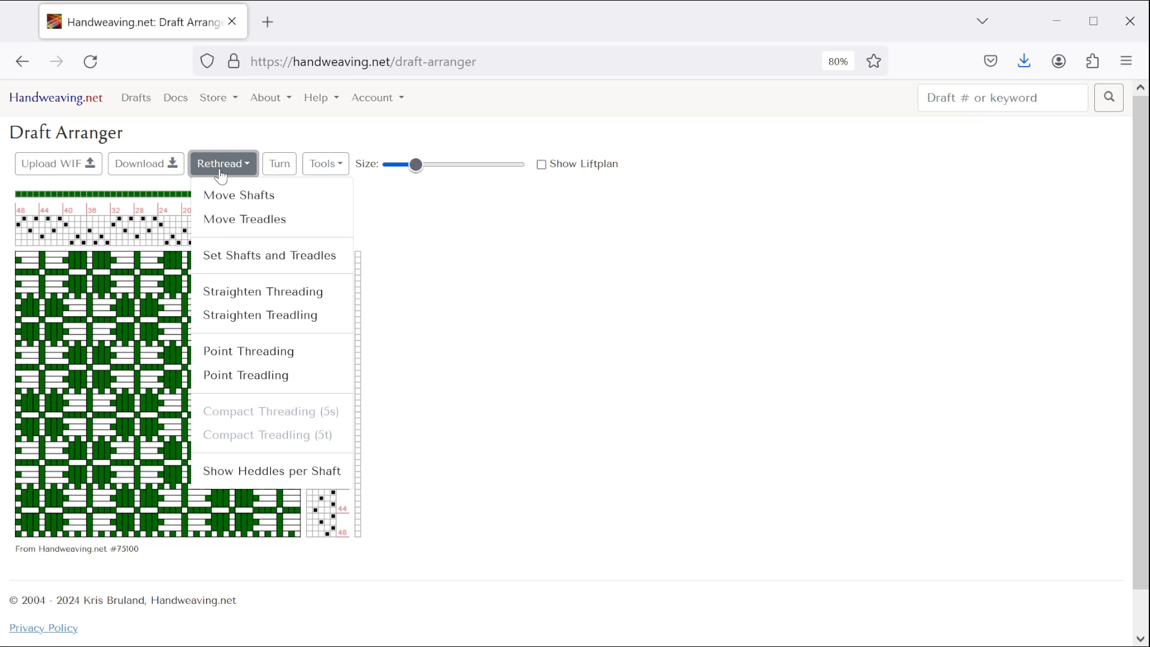
pyautogui.click(252, 261)
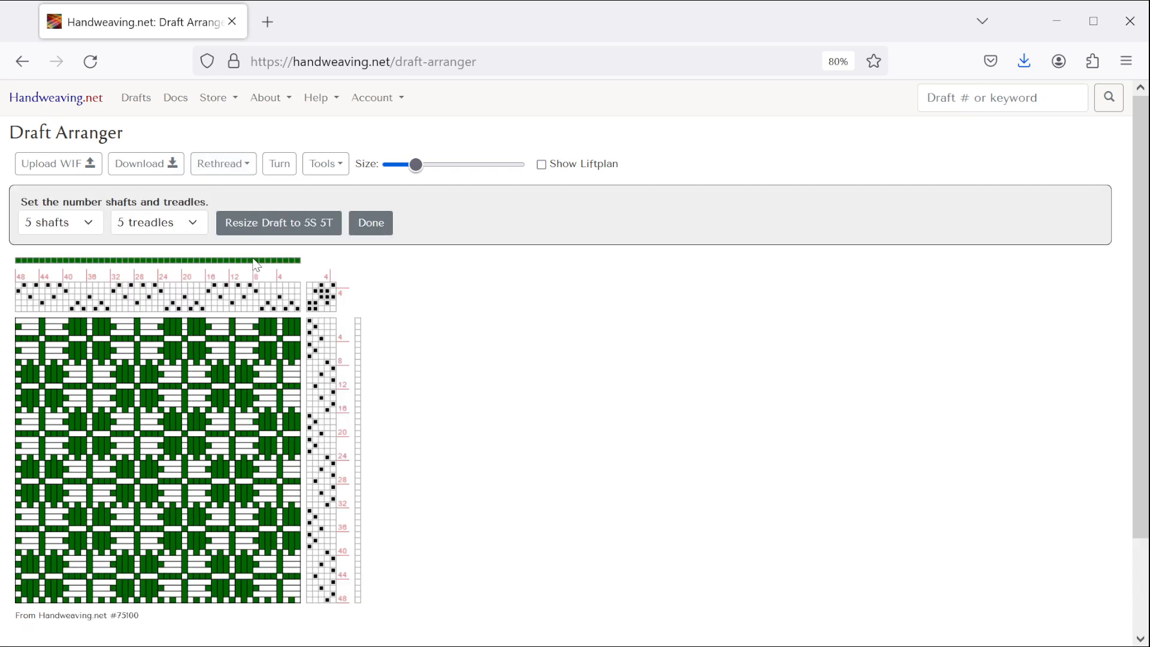
pyautogui.click(91, 223)
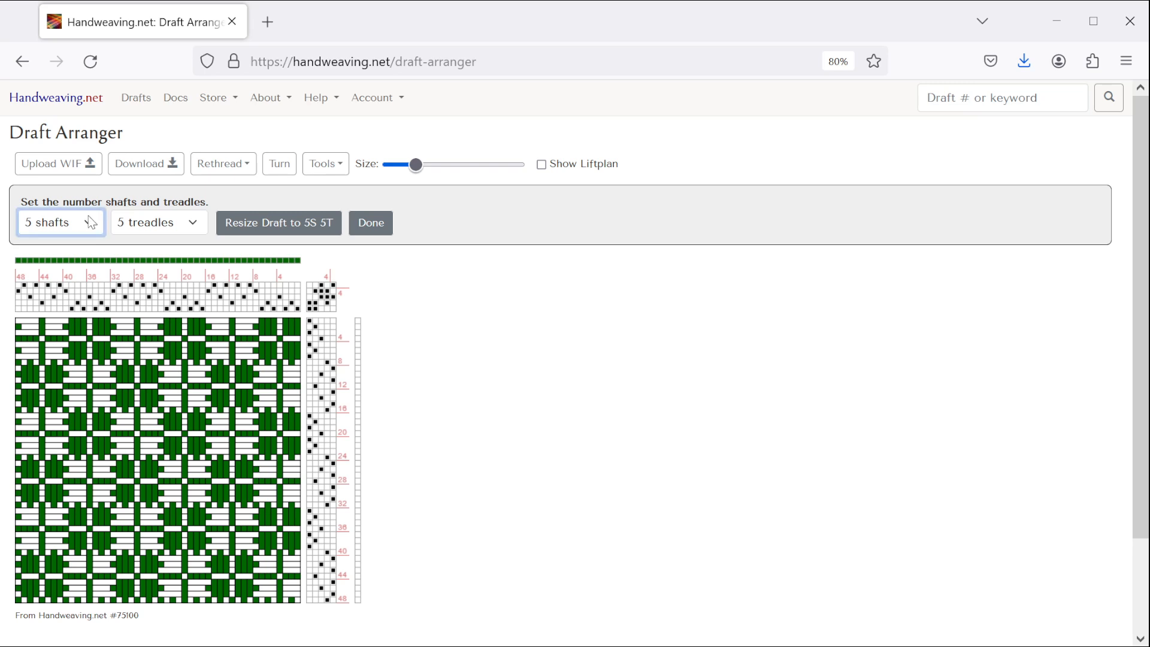
pyautogui.press('8')
pyautogui.click(170, 233)
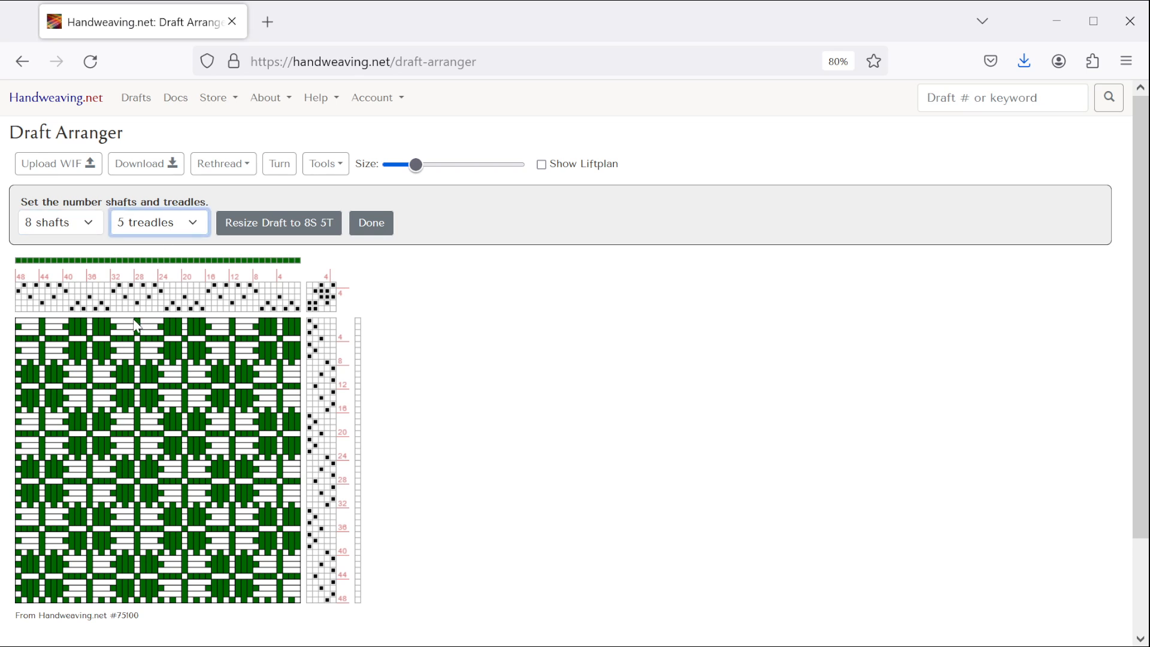
pyautogui.press('8')
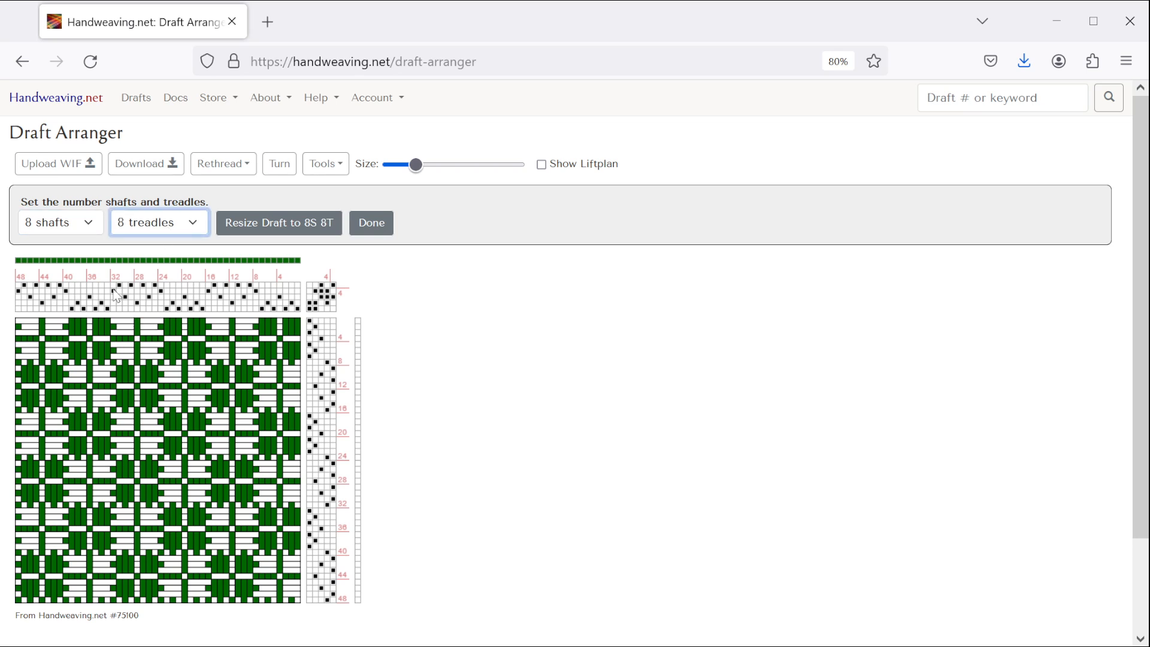
pyautogui.click(267, 236)
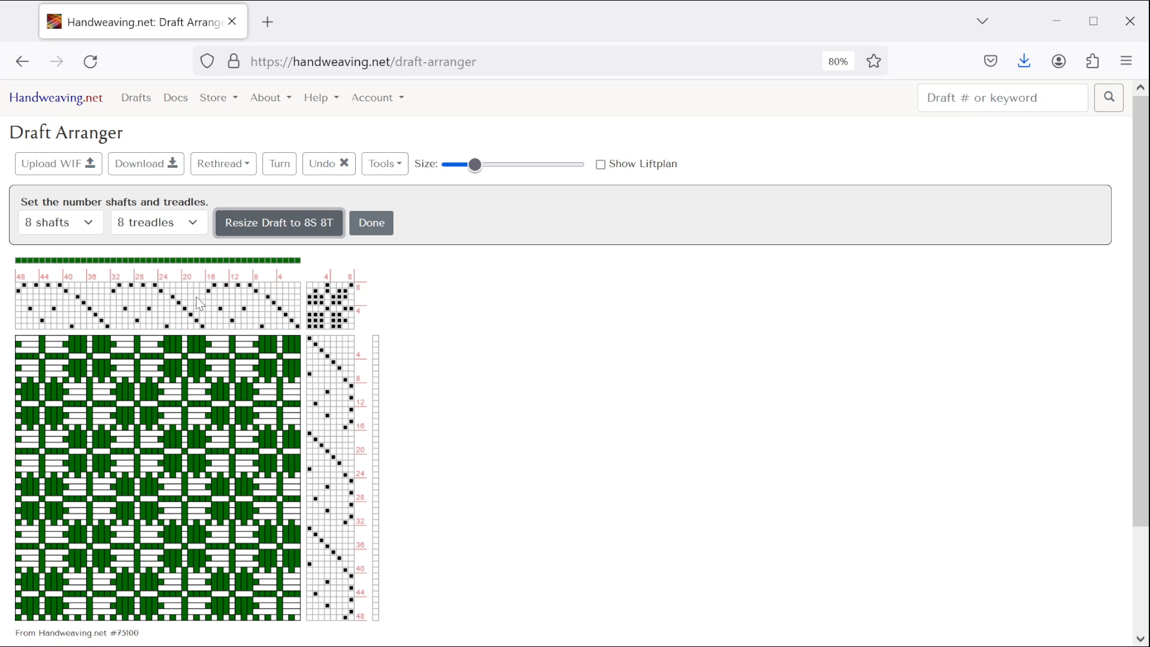
# - Resize the draft to 10 treadles while keeping 8 shafts
pyautogui.click(152, 219)
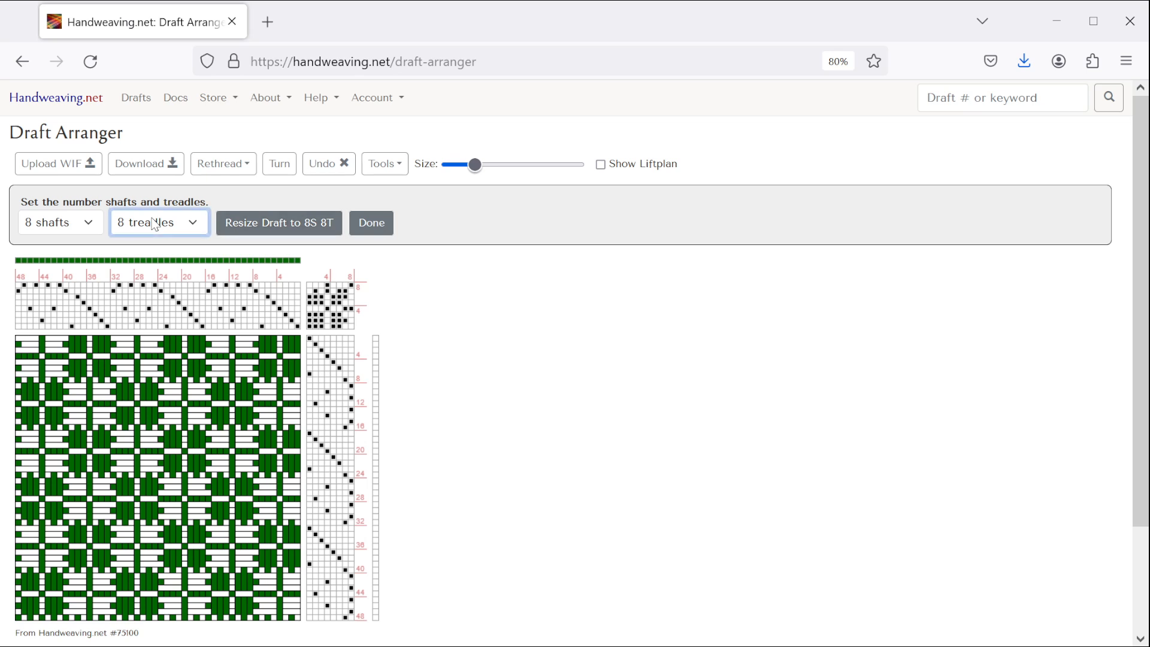
pyautogui.click(140, 360)
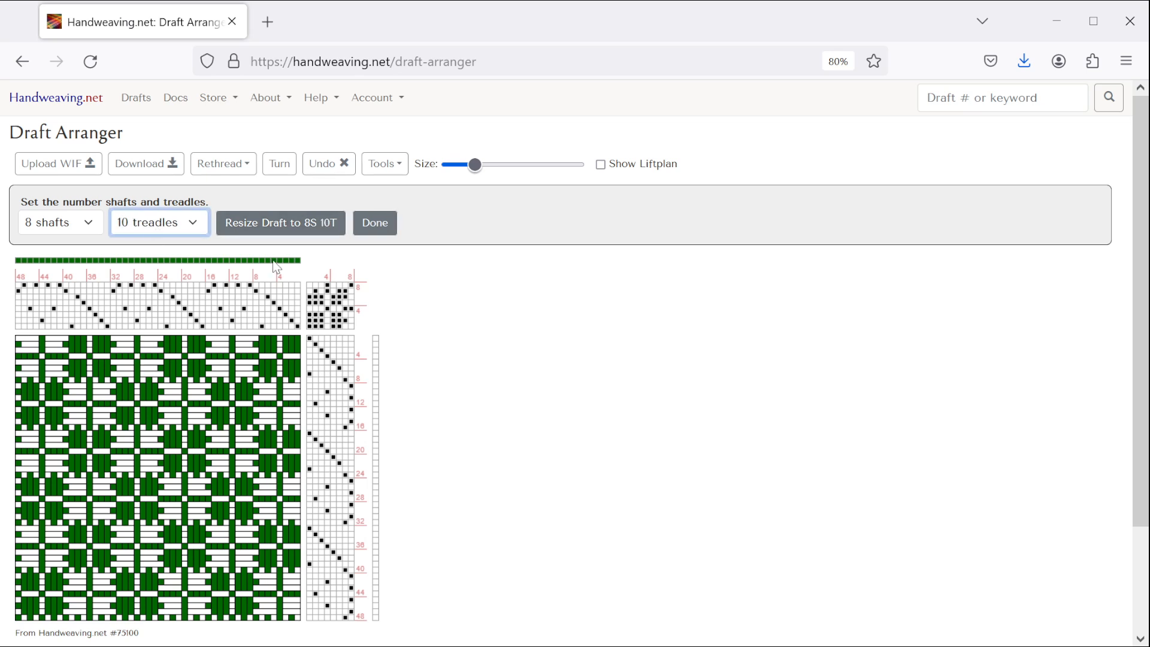
pyautogui.click(290, 230)
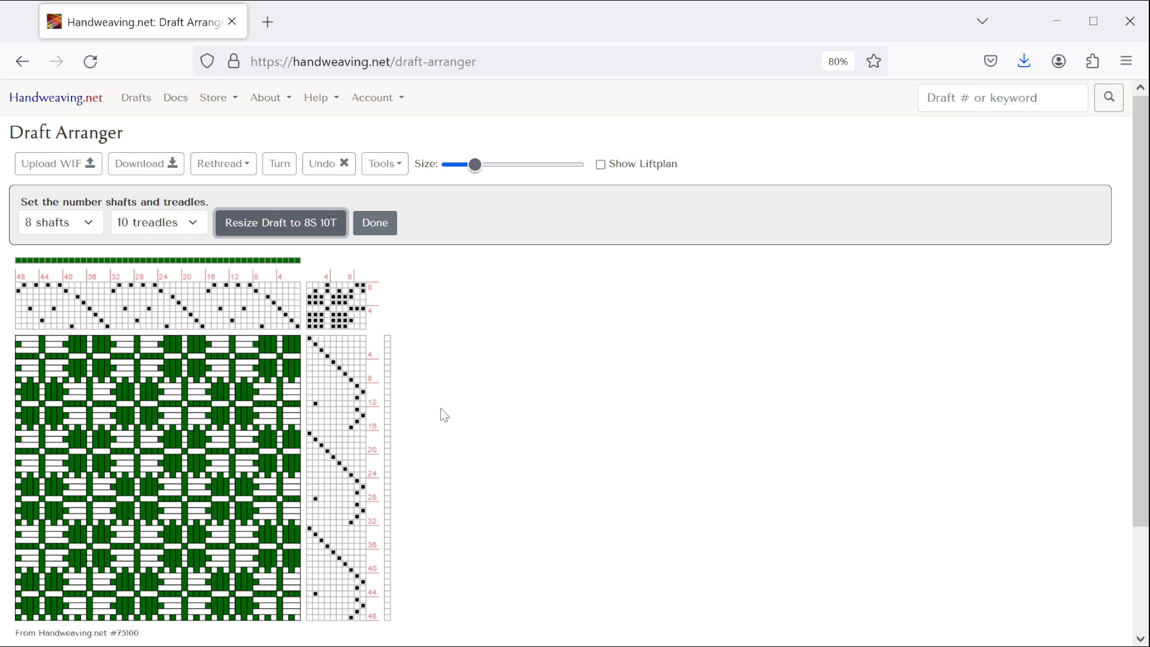
# - Resize the draft to 12 shafts and 12 treadles and finish setting the shaft and treadle numbers
pyautogui.click(85, 224)
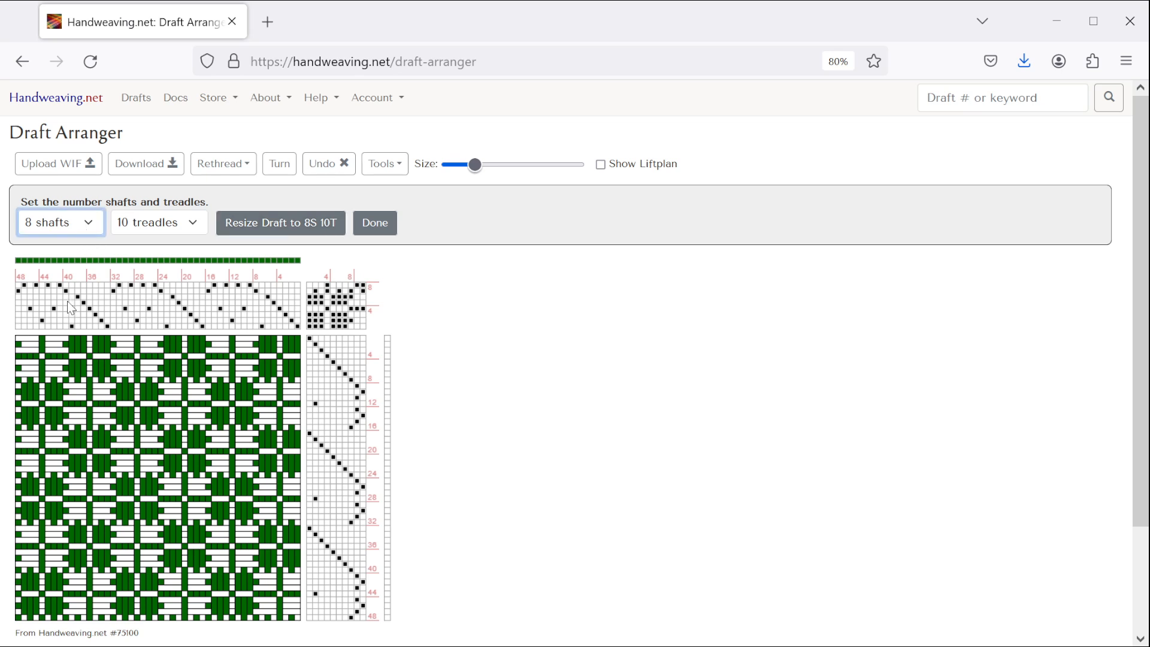
pyautogui.click(51, 404)
pyautogui.click(158, 227)
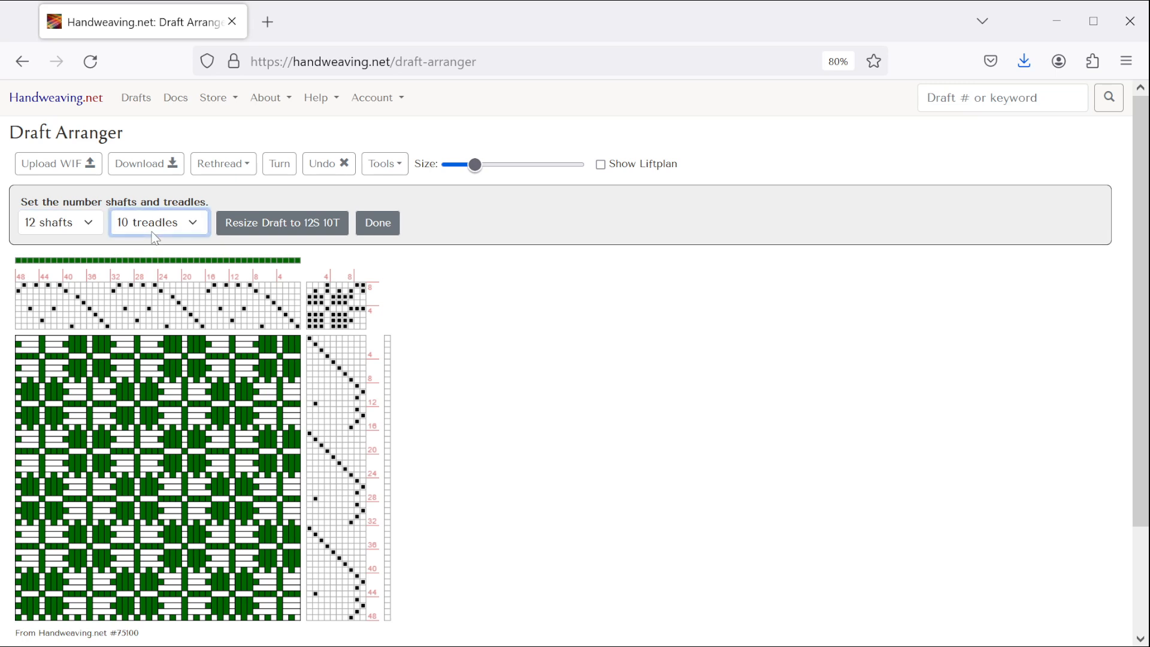
pyautogui.click(148, 406)
pyautogui.click(282, 228)
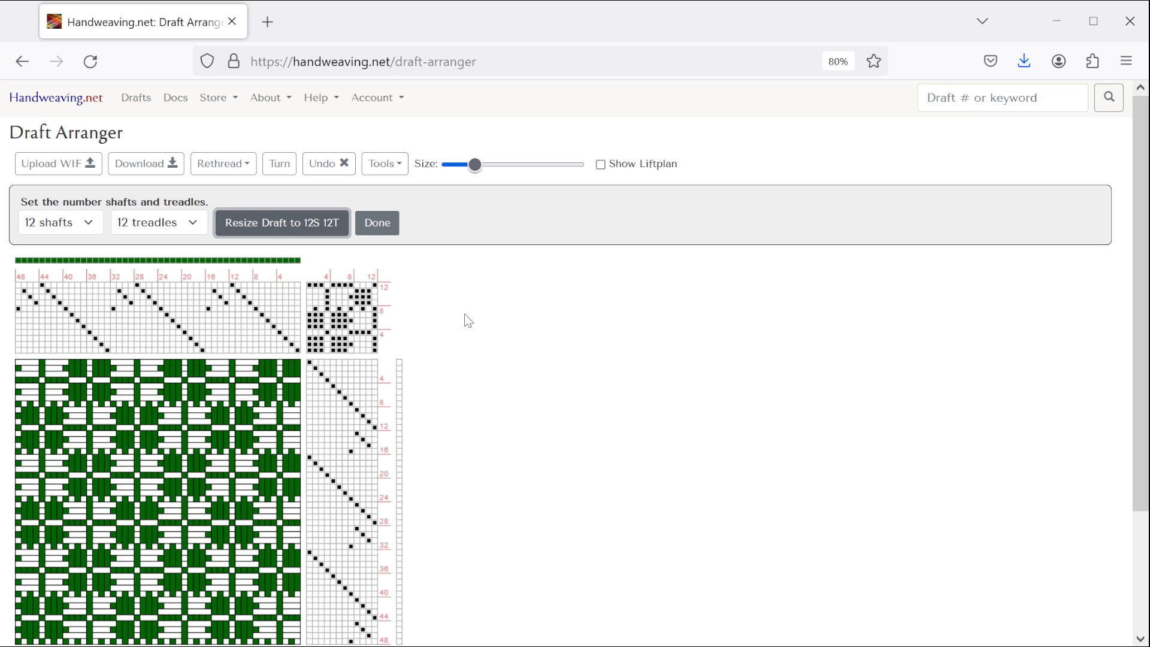
pyautogui.click(377, 223)
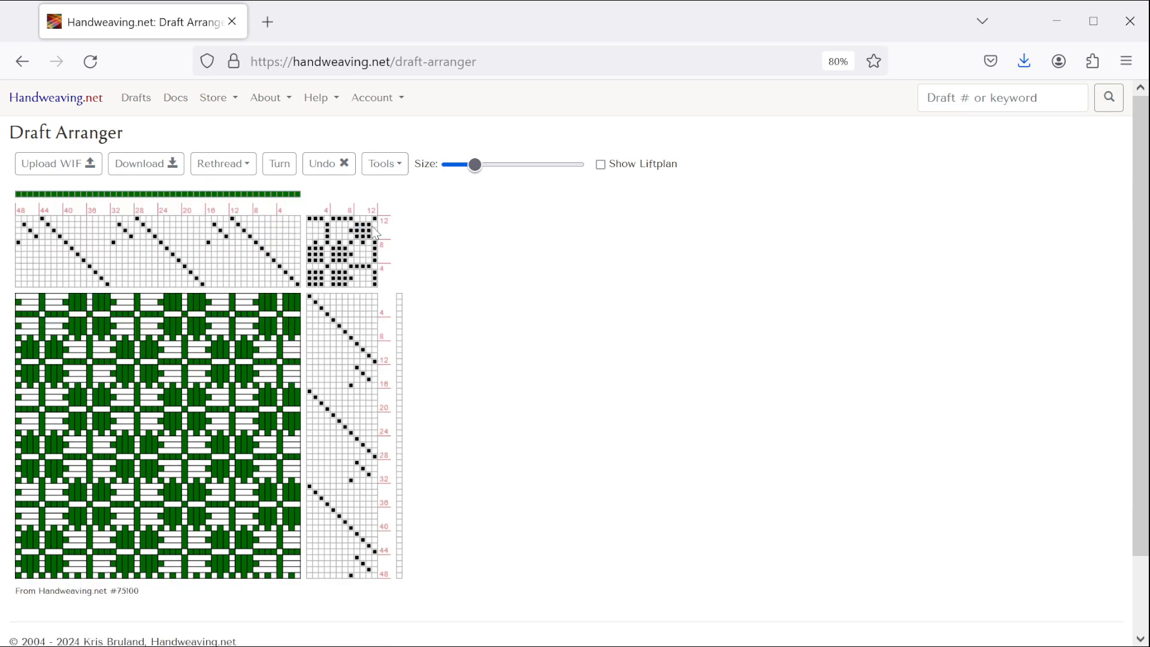
# - Rethread the draft with Point Threading and Point Treadling
pyautogui.click(237, 165)
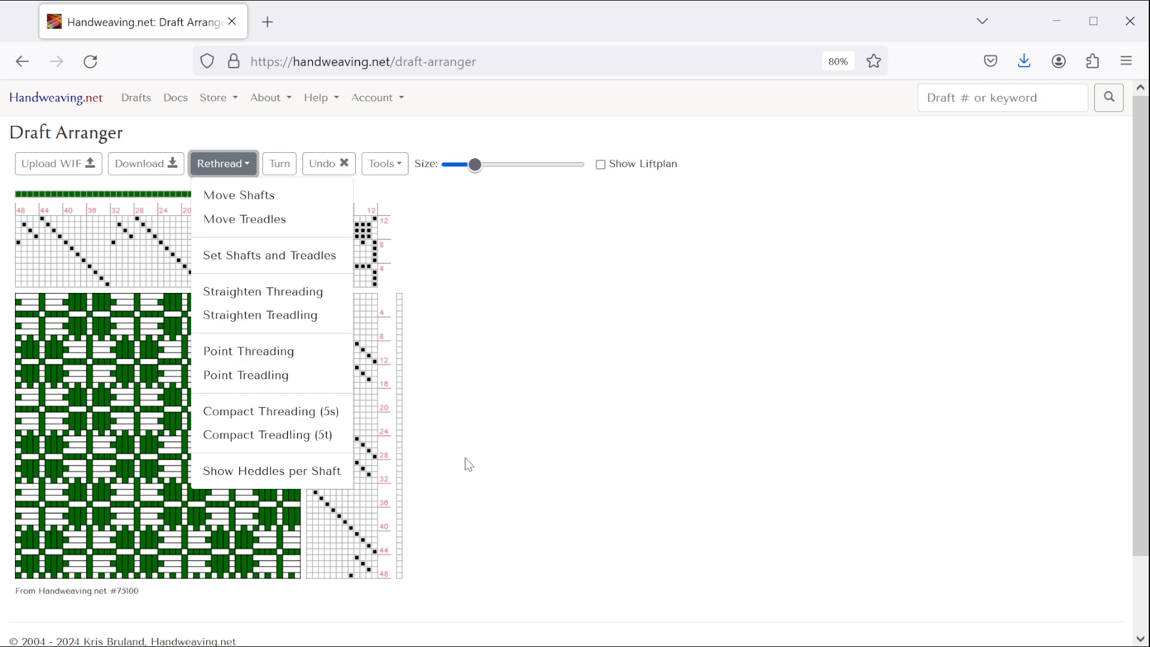
pyautogui.click(255, 354)
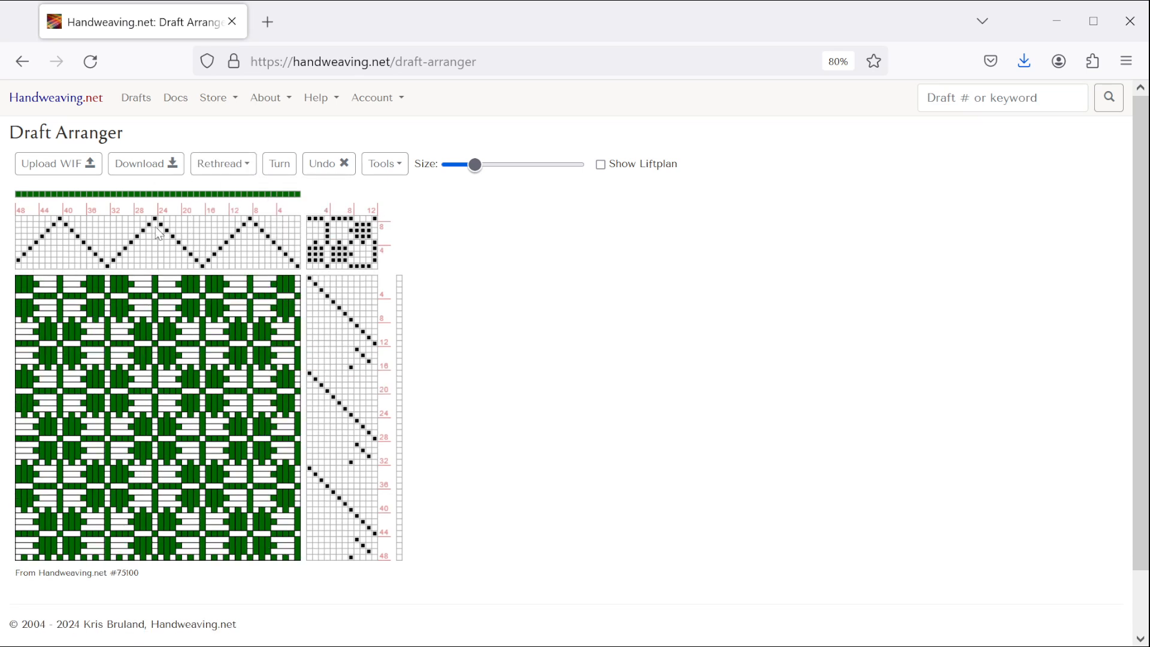
pyautogui.click(226, 170)
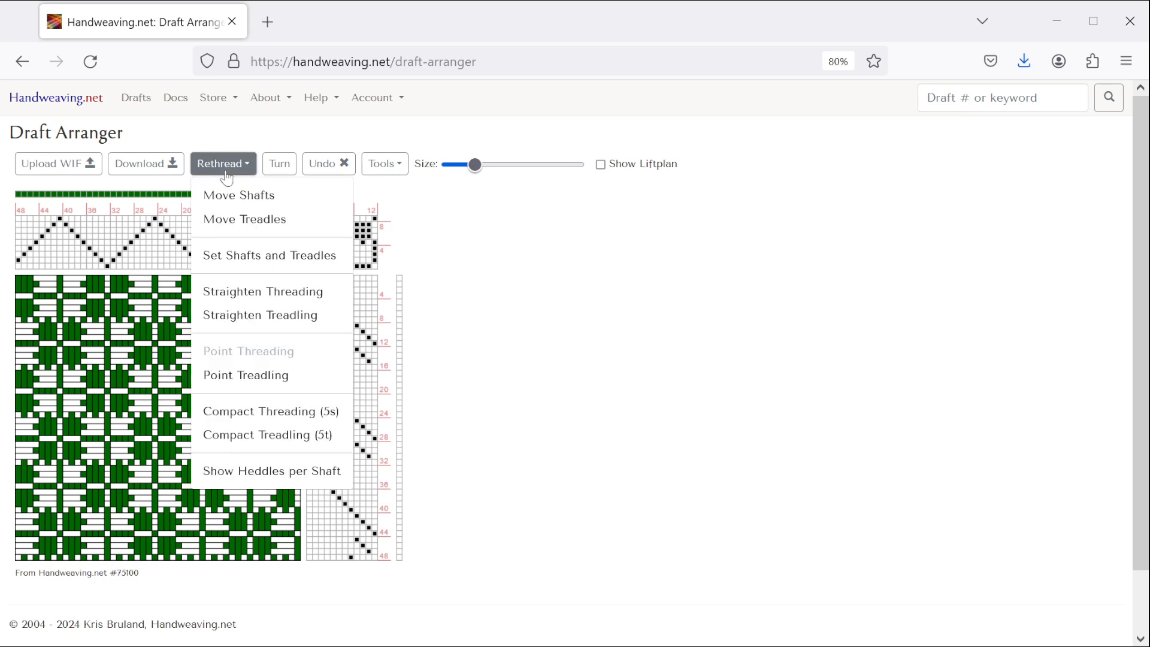
pyautogui.click(263, 385)
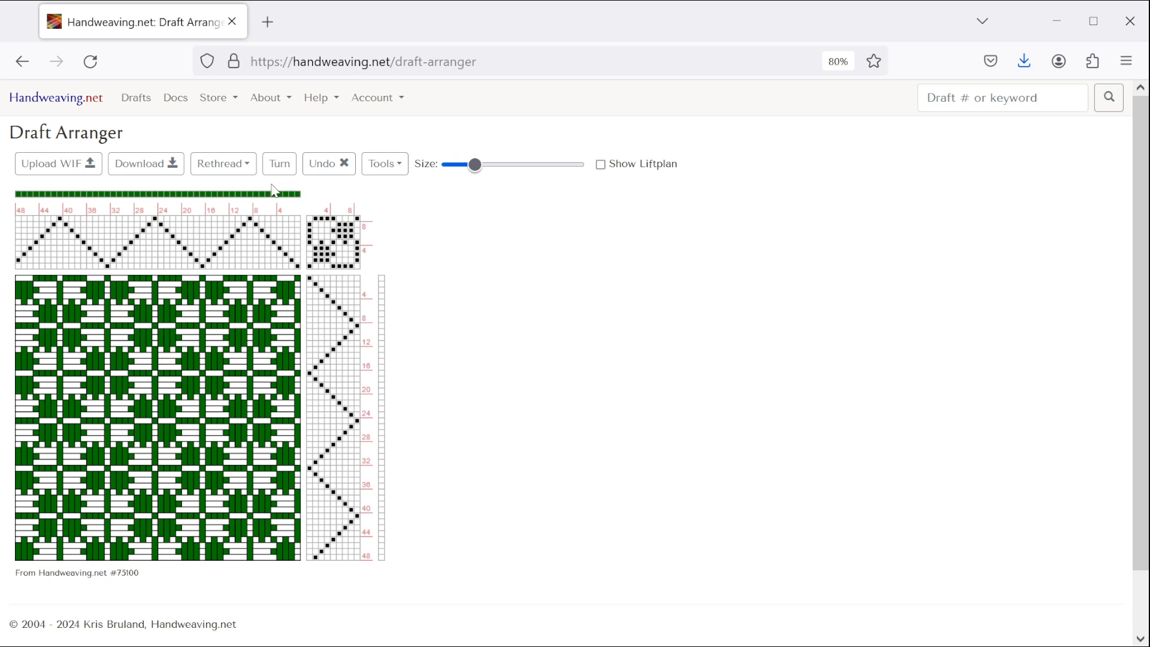
# - Start moving shafts, placing the top shaft at position 1 and the new top shaft at position 2
pyautogui.click(218, 172)
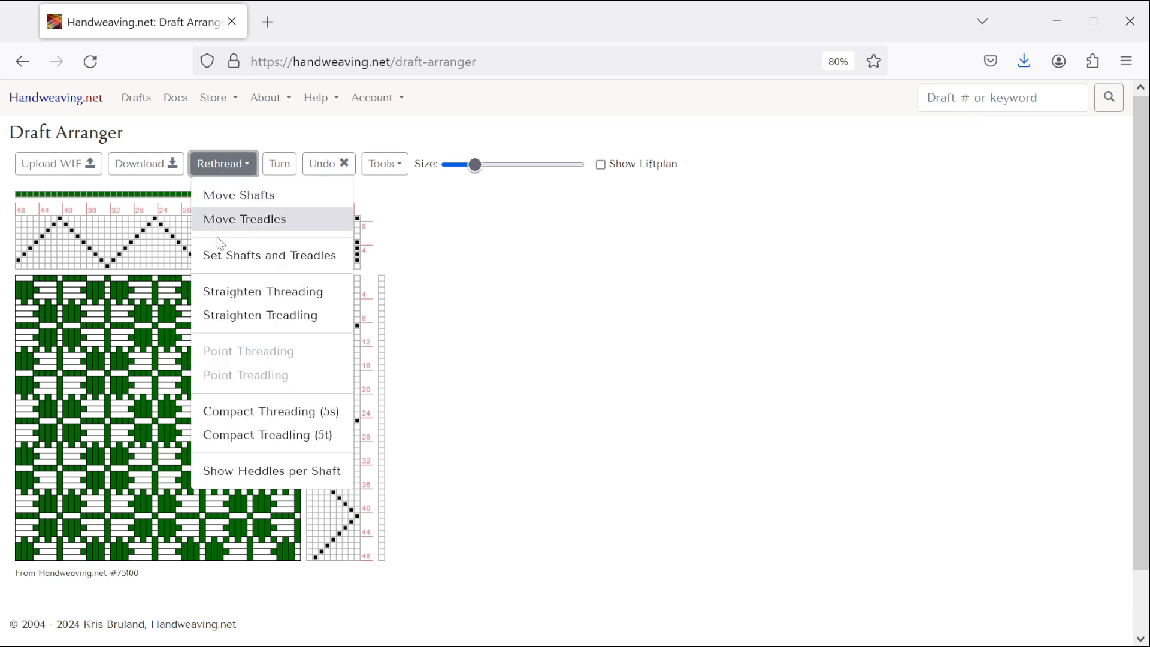
pyautogui.click(235, 198)
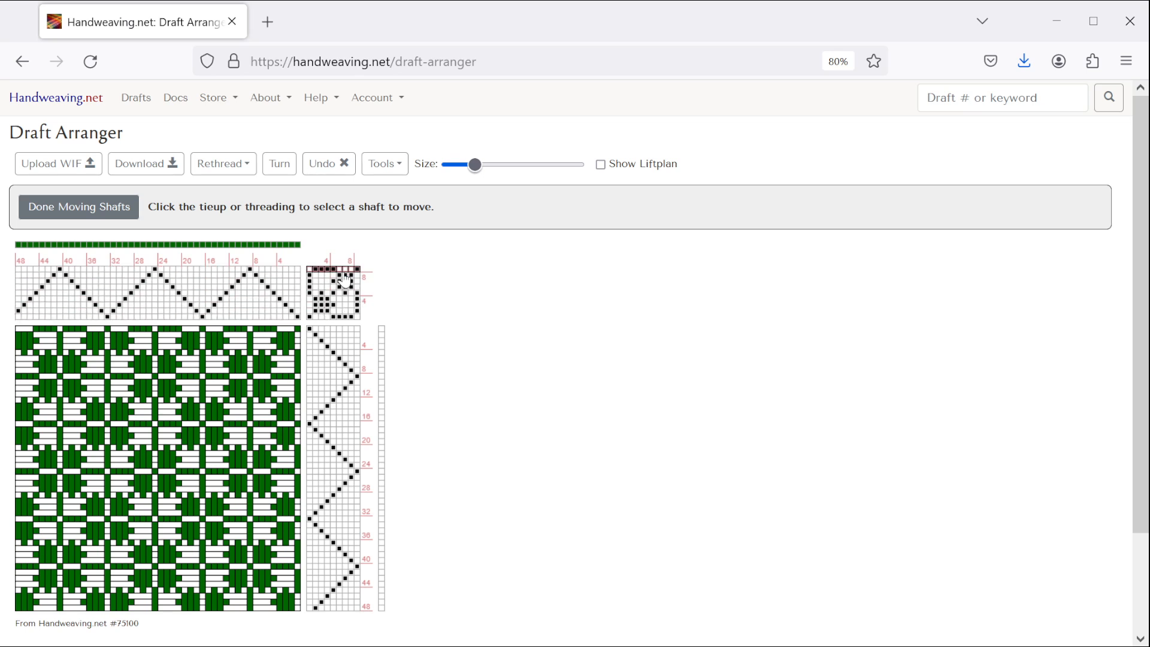
pyautogui.click(253, 278)
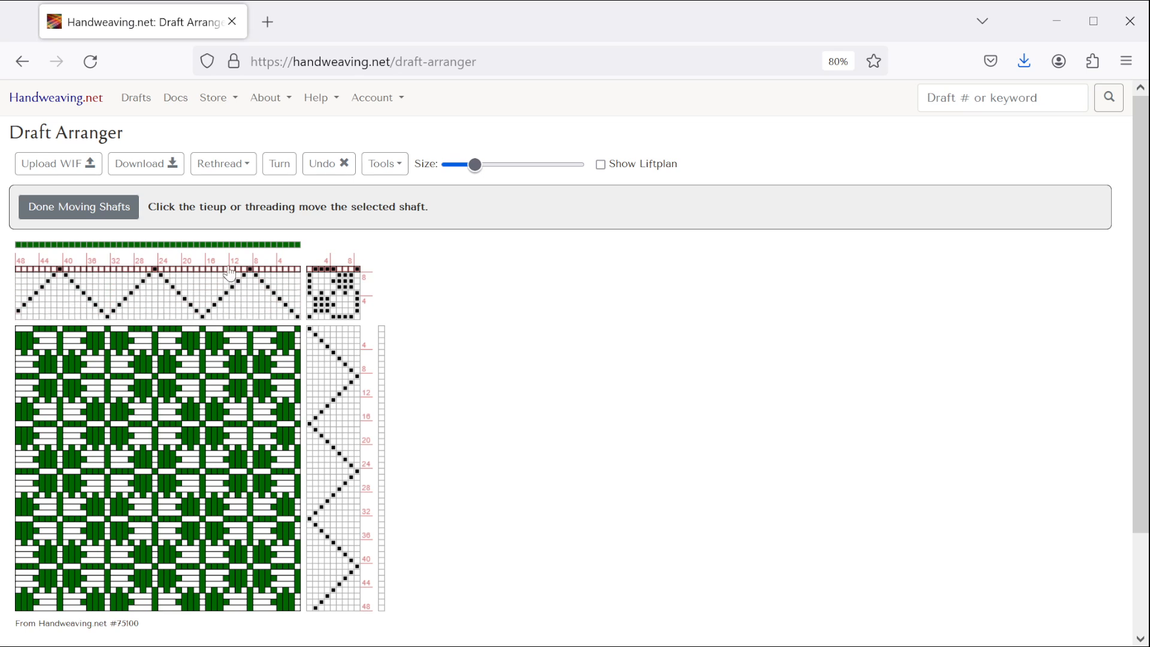
pyautogui.click(218, 322)
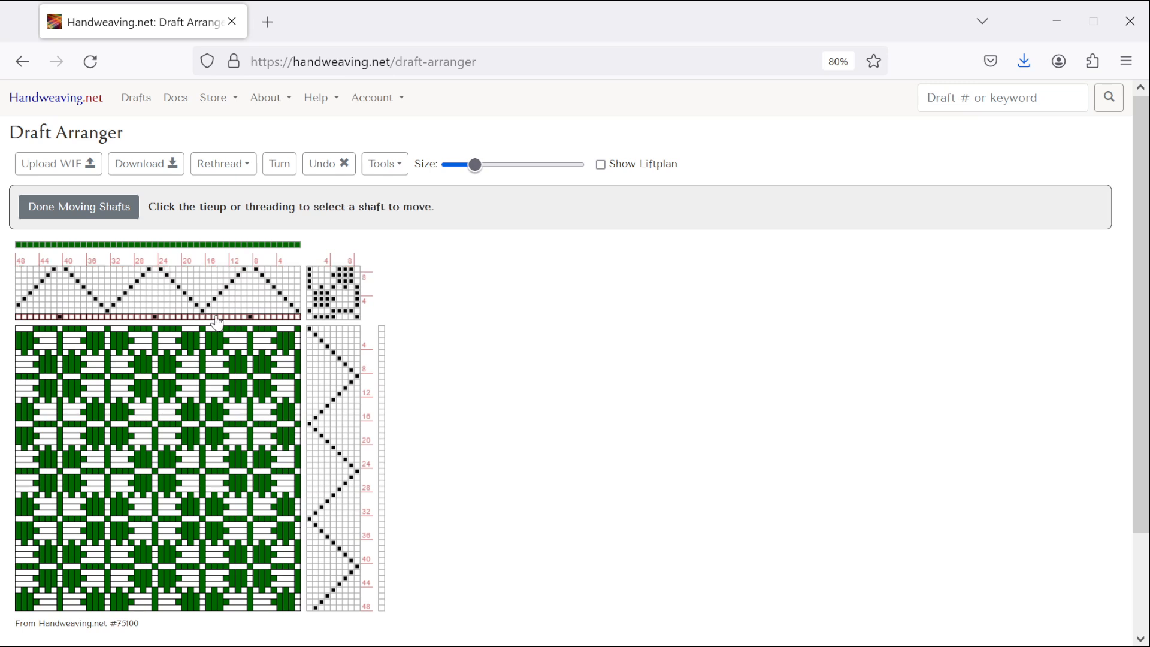
pyautogui.click(267, 271)
pyautogui.click(254, 316)
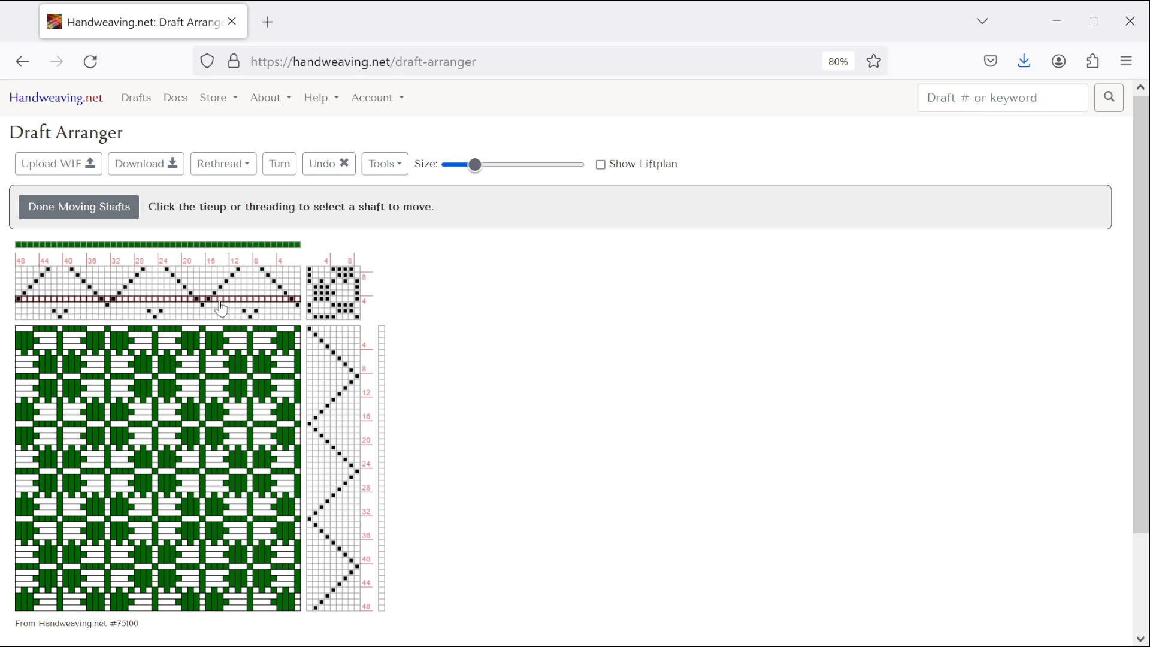
# - Move the third shaft to the top and the new third shaft to position 8, and finish moving shafts
pyautogui.click(224, 311)
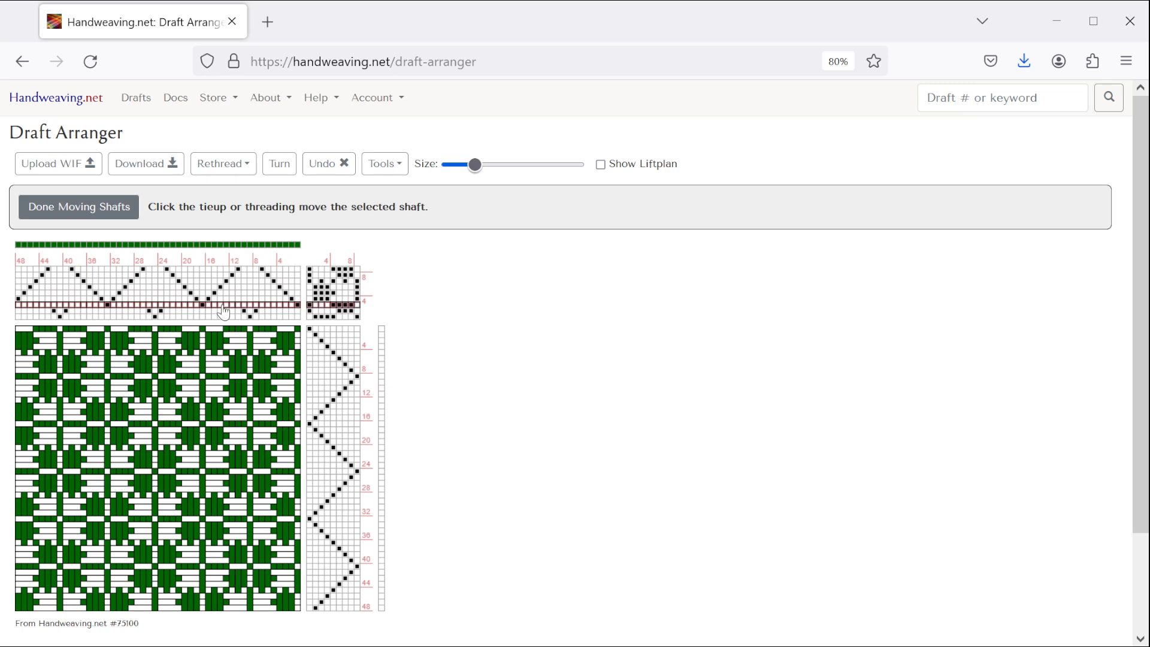
pyautogui.click(226, 271)
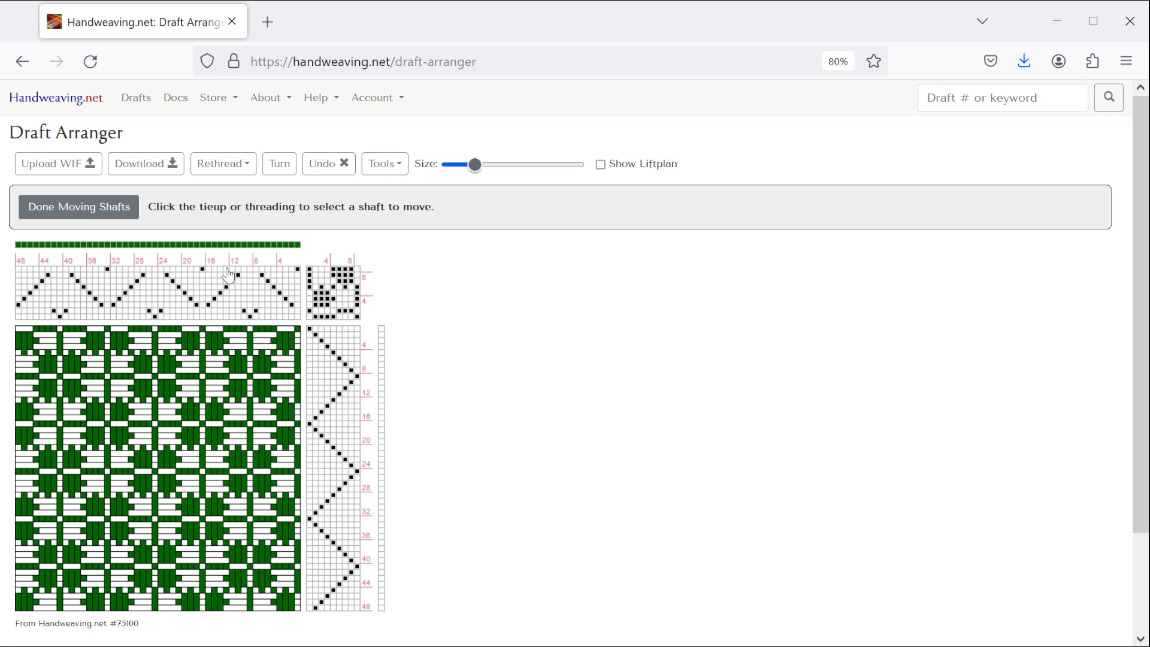
pyautogui.click(226, 282)
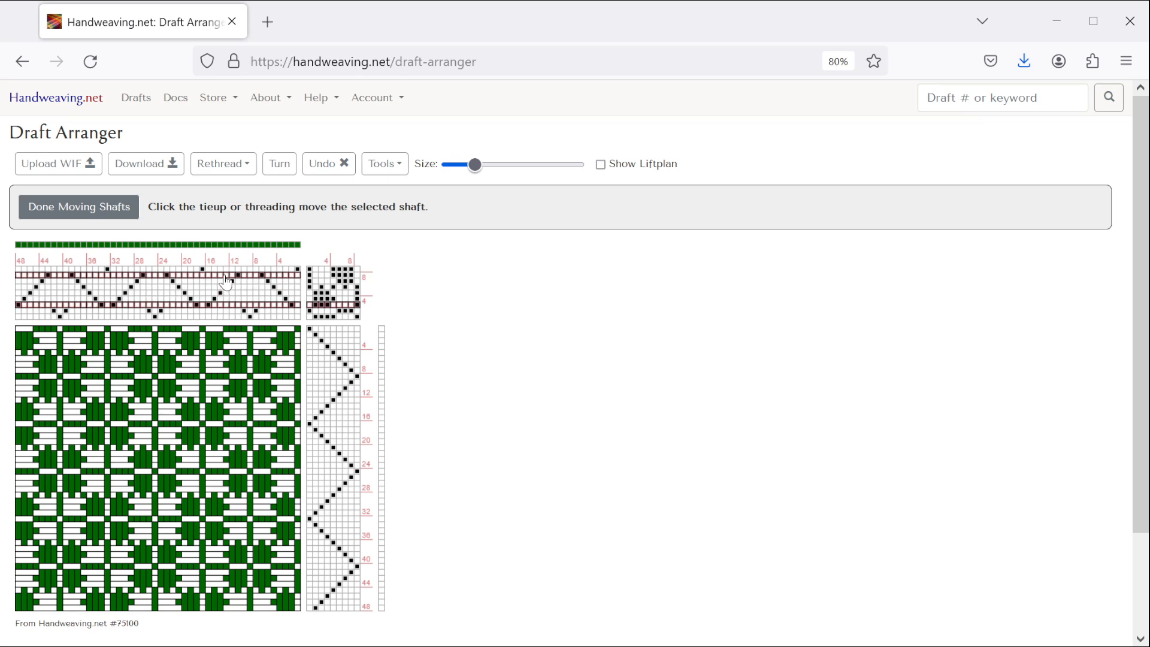
pyautogui.click(226, 276)
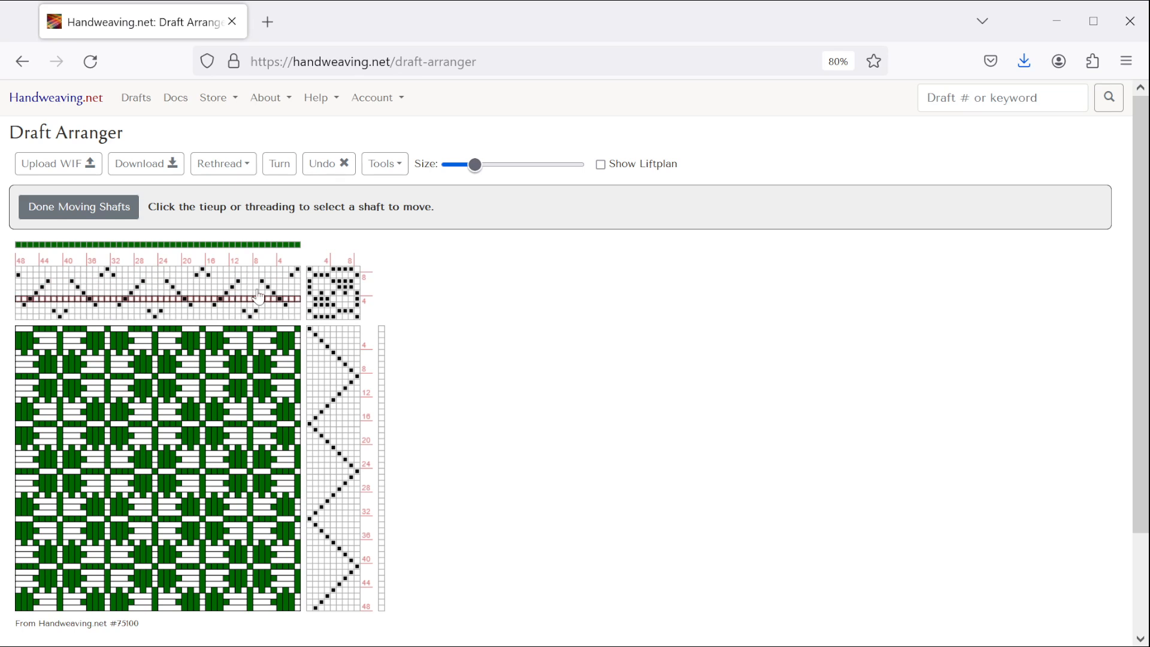
pyautogui.click(99, 210)
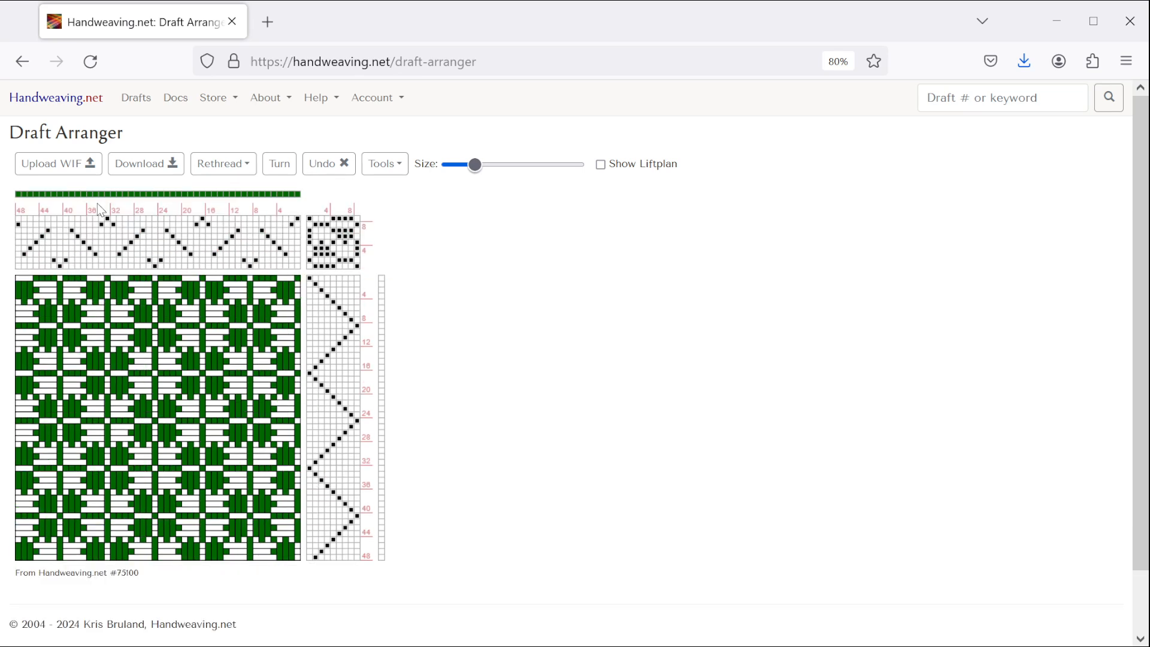
# - Start moving treadles and place the ninth treadle at the first position
pyautogui.click(226, 169)
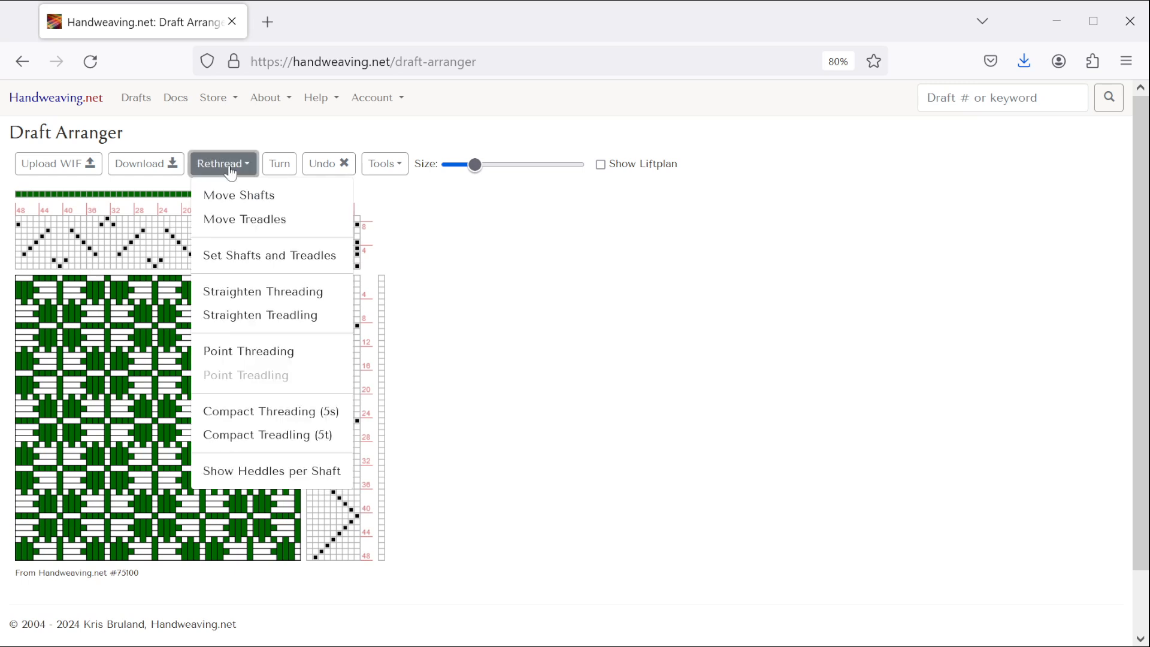
pyautogui.click(248, 219)
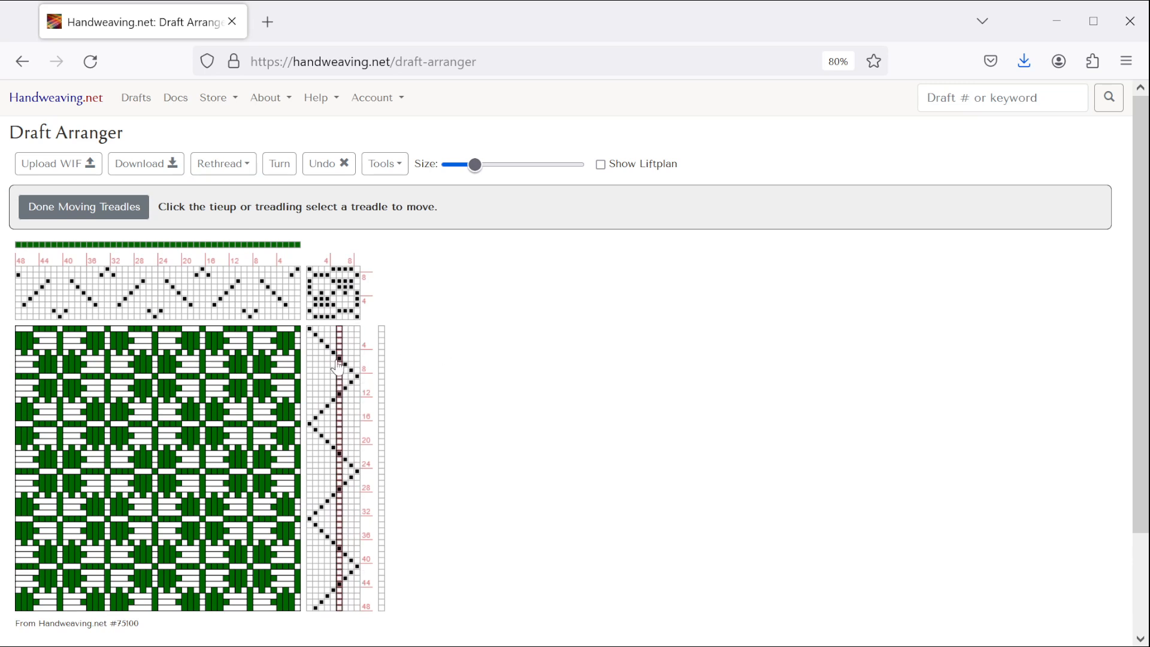
pyautogui.click(358, 388)
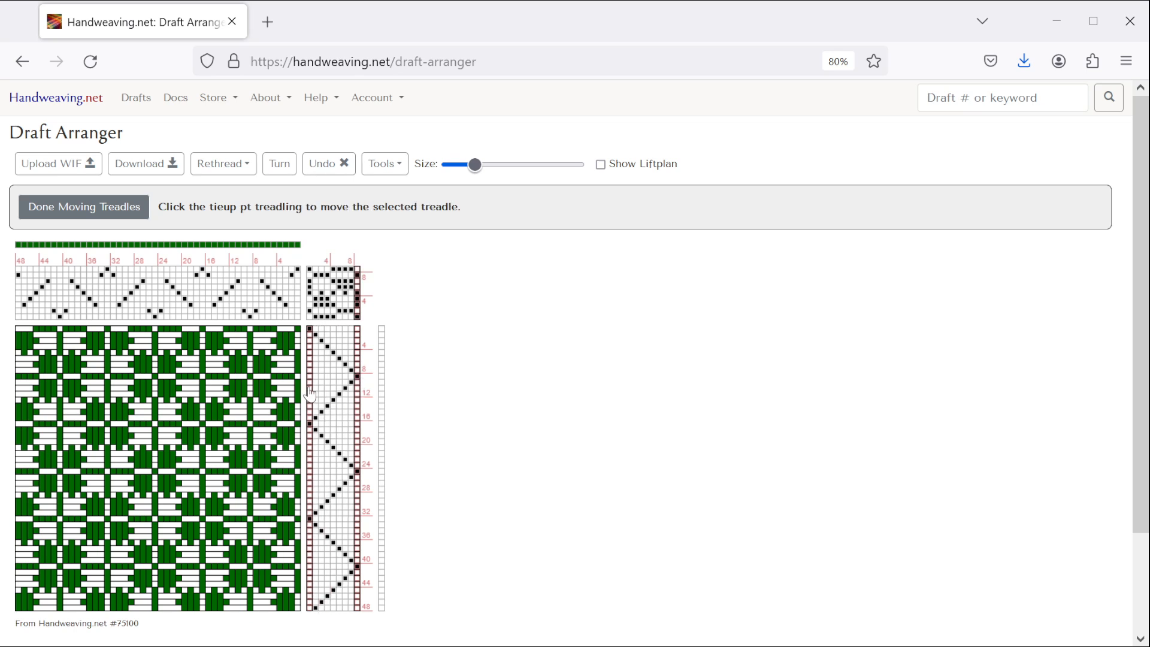
pyautogui.click(311, 394)
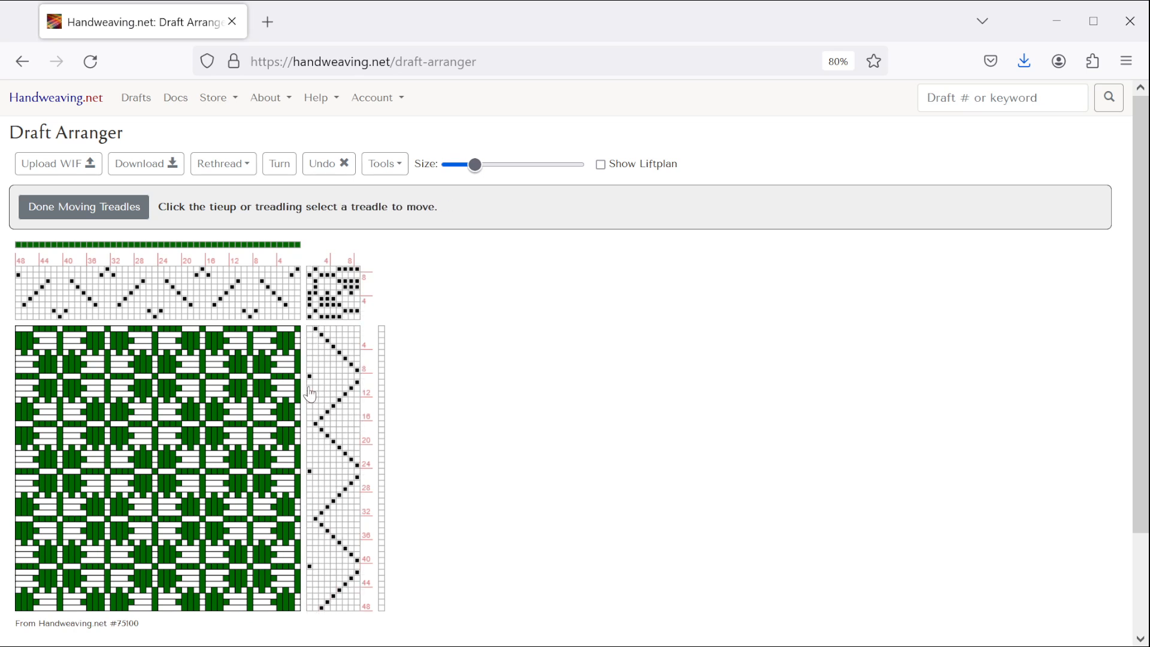
# - Move the ninth treadle to position 2 and the third treadle to position 9
pyautogui.click(358, 394)
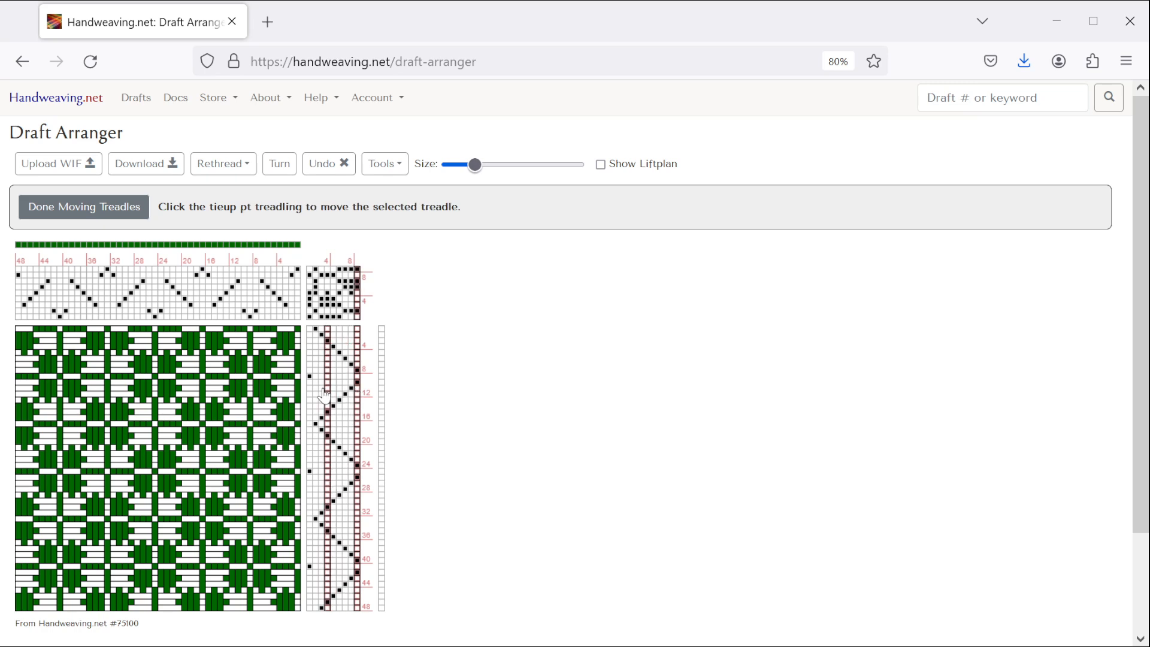
pyautogui.click(316, 397)
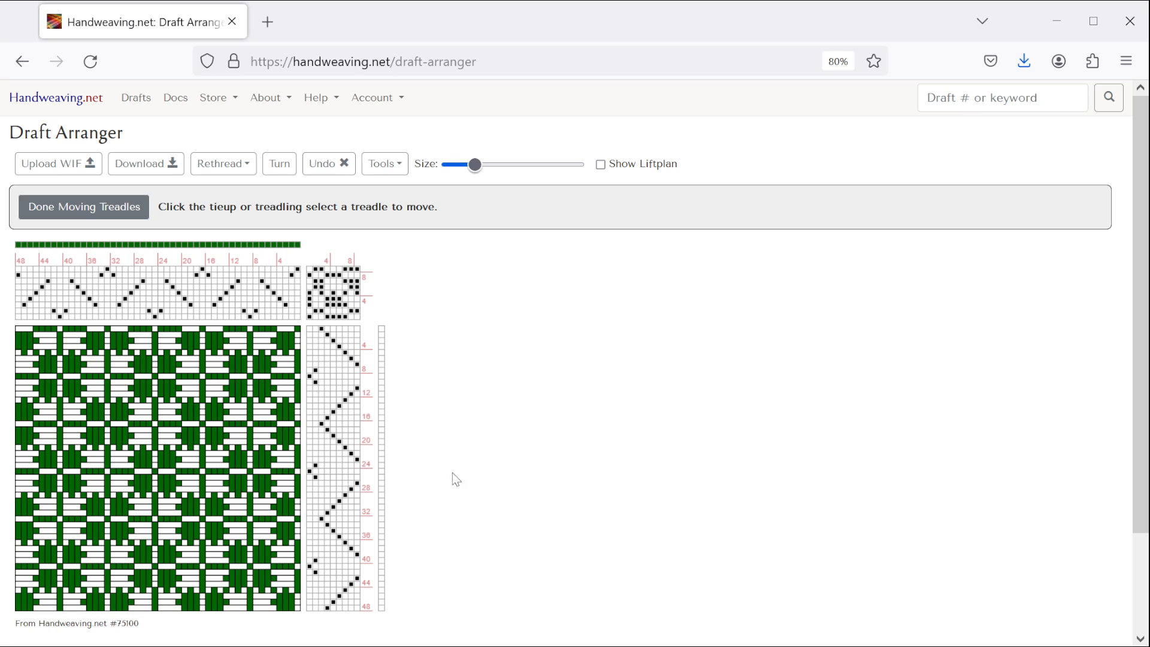
pyautogui.click(325, 378)
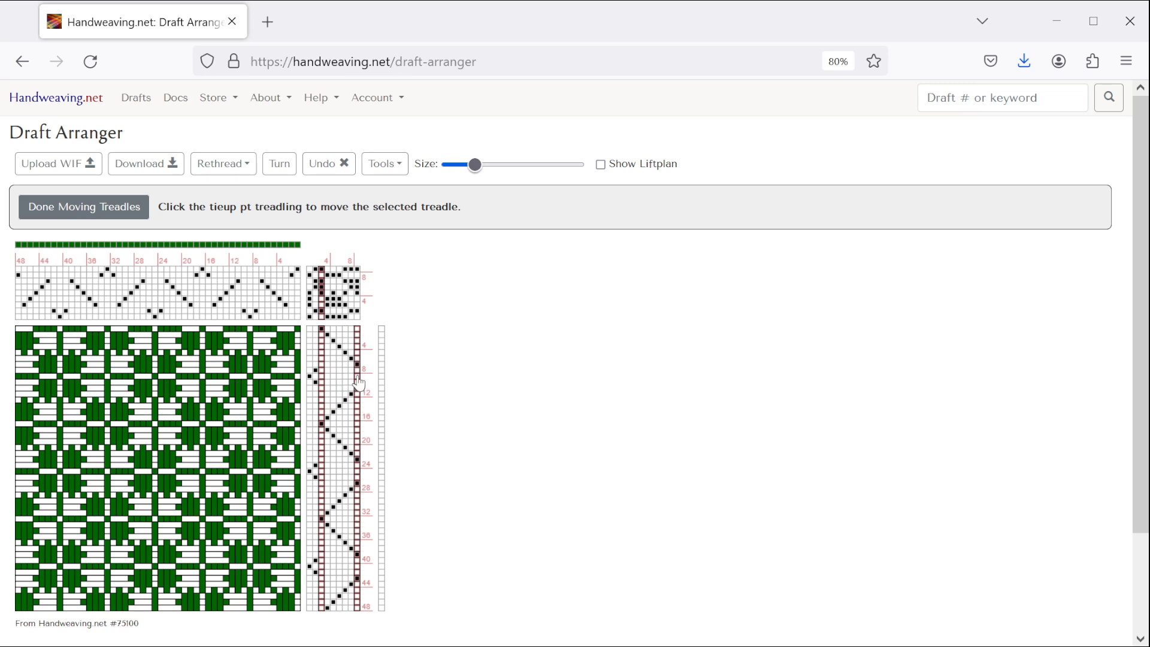
pyautogui.click(359, 383)
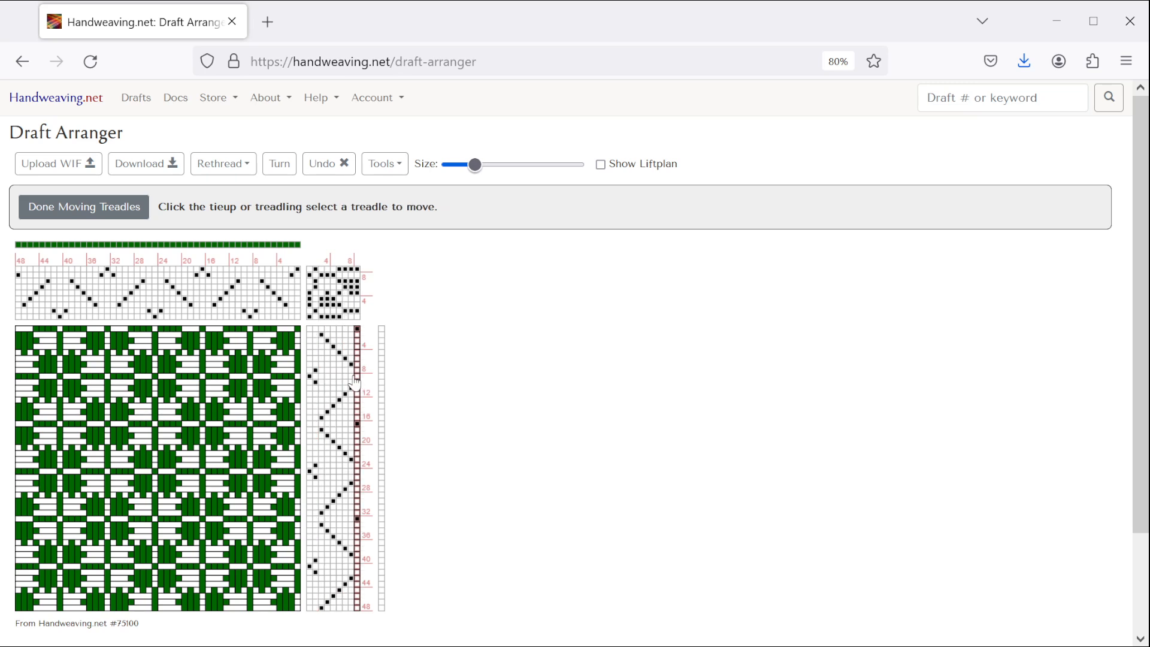
# - Move the new third treadle to position 8 and finish moving treadles
pyautogui.click(325, 398)
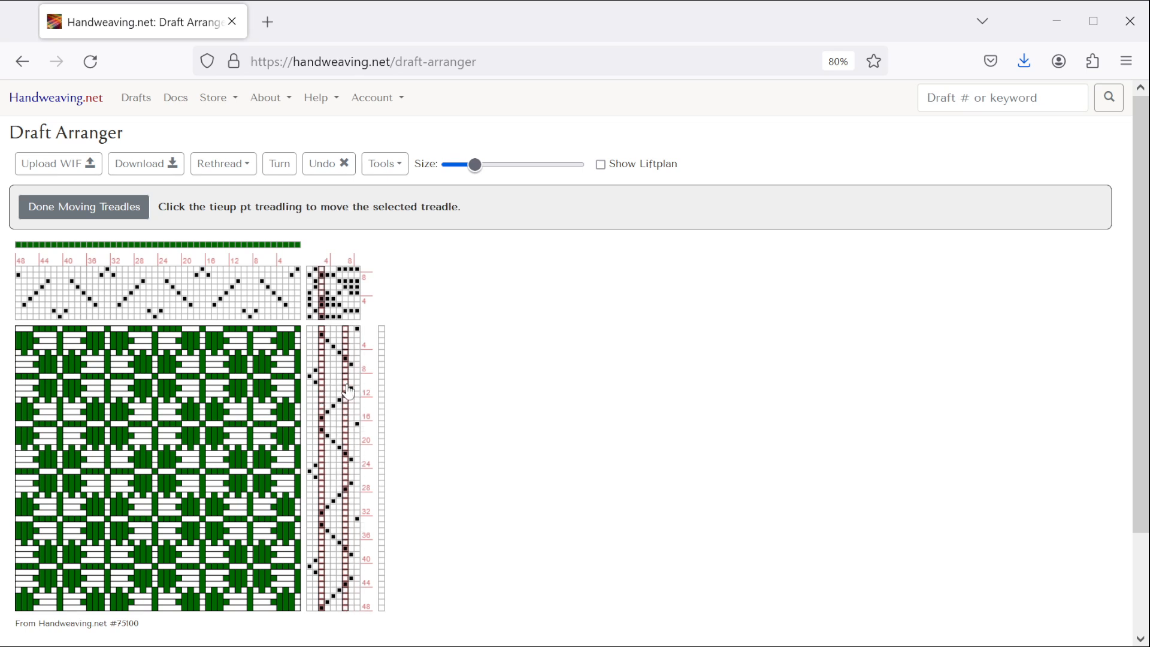
pyautogui.click(351, 392)
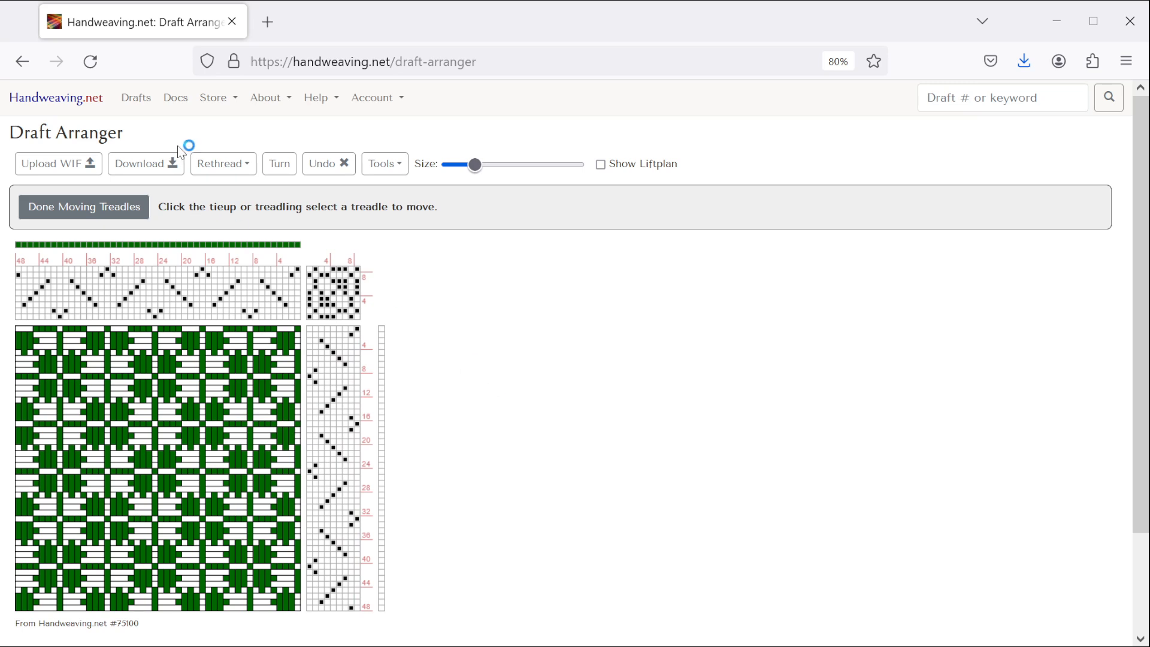
pyautogui.click(85, 207)
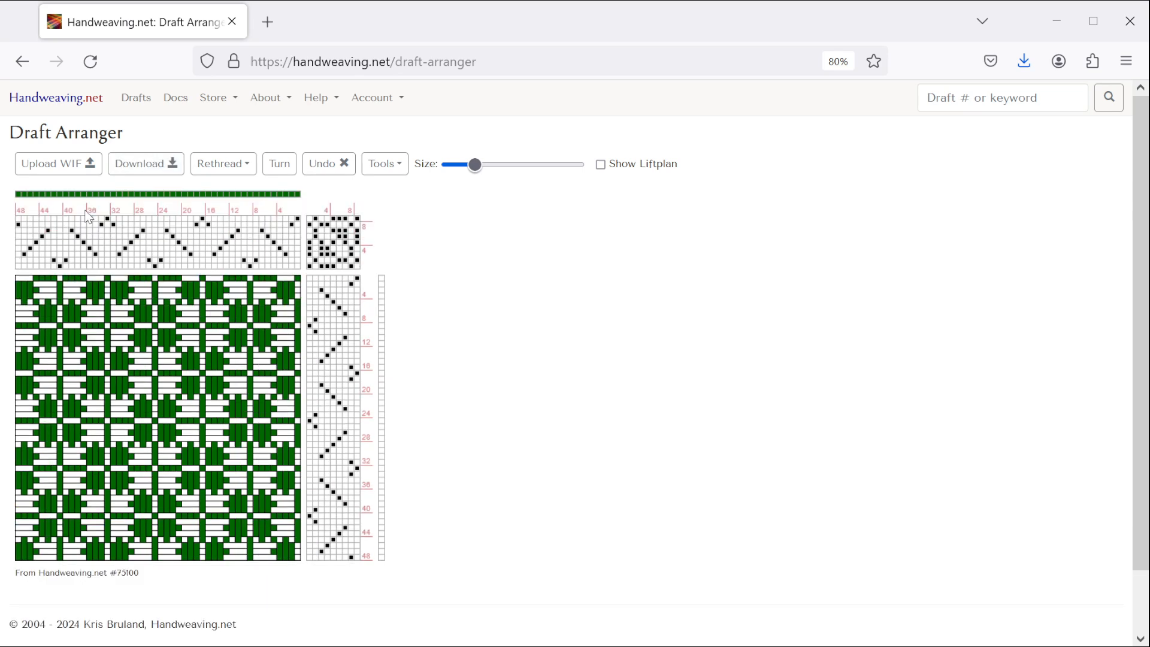
# - Rethread the draft with Straighten Threading and Straighten Treadling
pyautogui.click(225, 164)
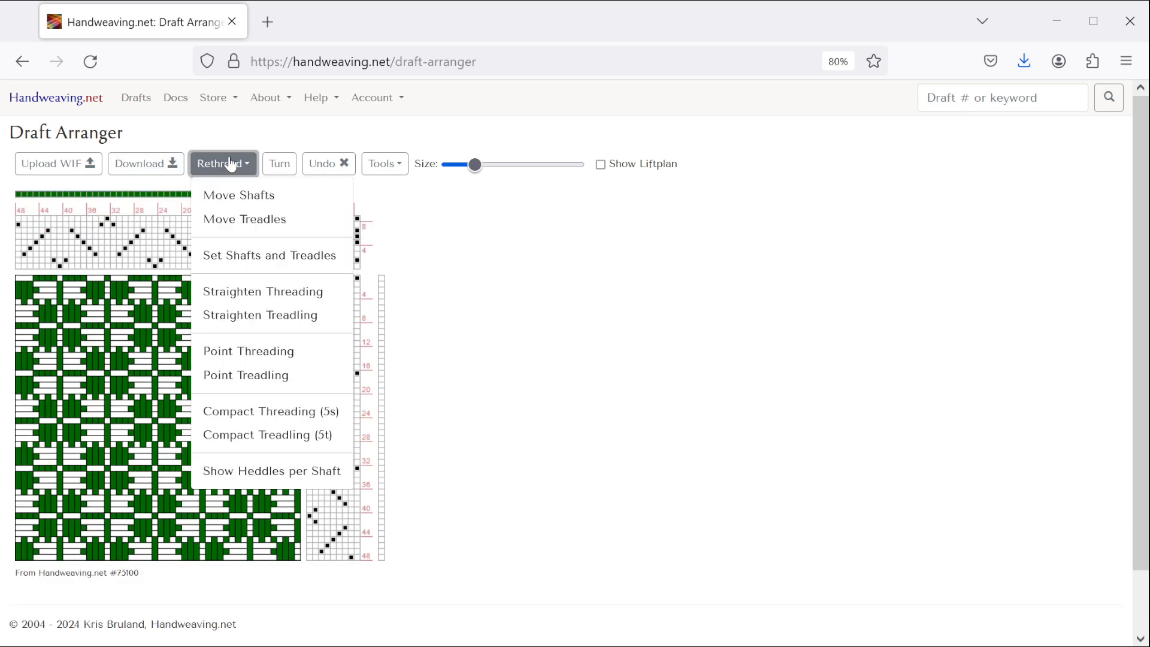
pyautogui.click(234, 294)
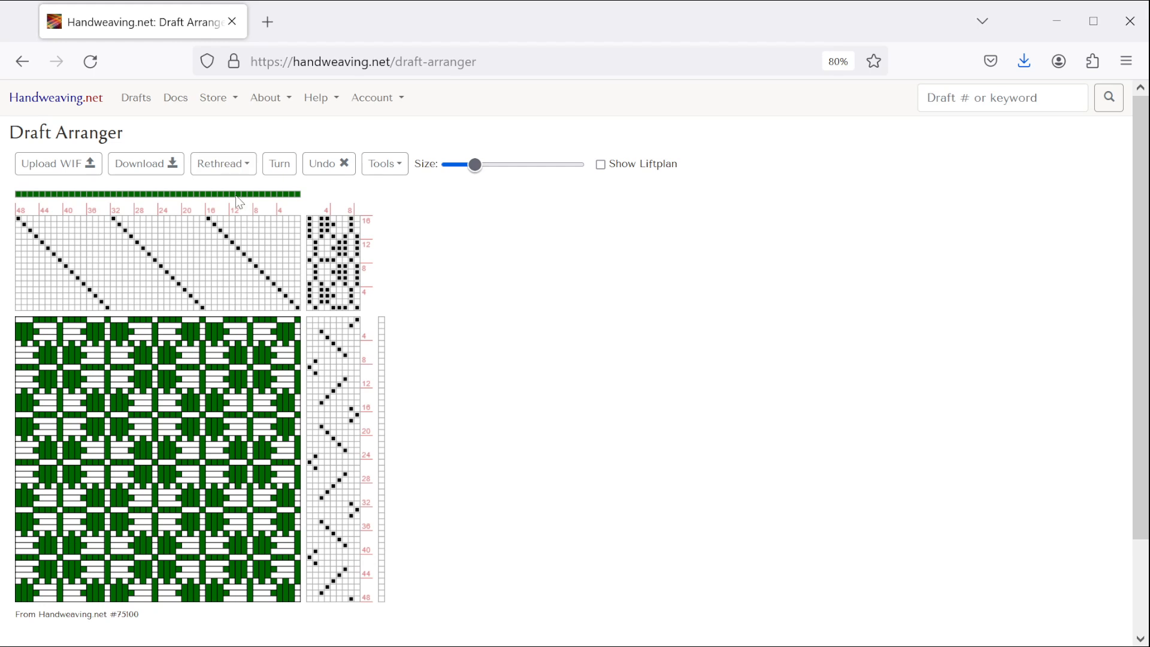
pyautogui.click(225, 163)
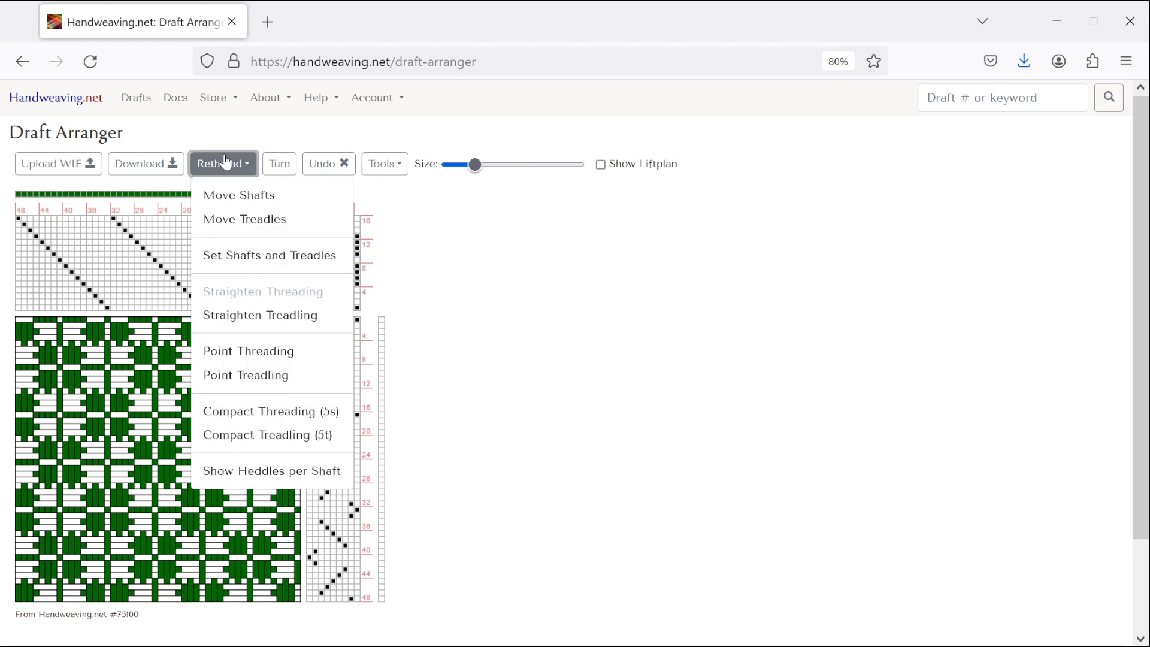
pyautogui.click(242, 316)
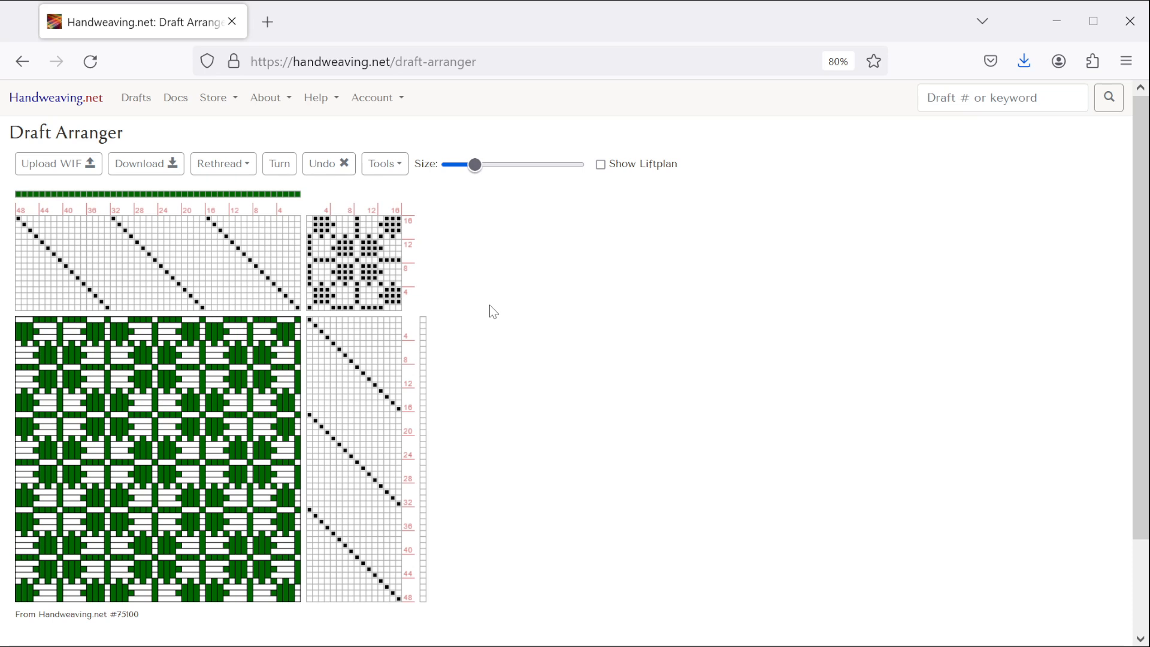
# - Rethread the draft with Compact Threading (5s) and Compact Treadling (5t)
pyautogui.click(220, 170)
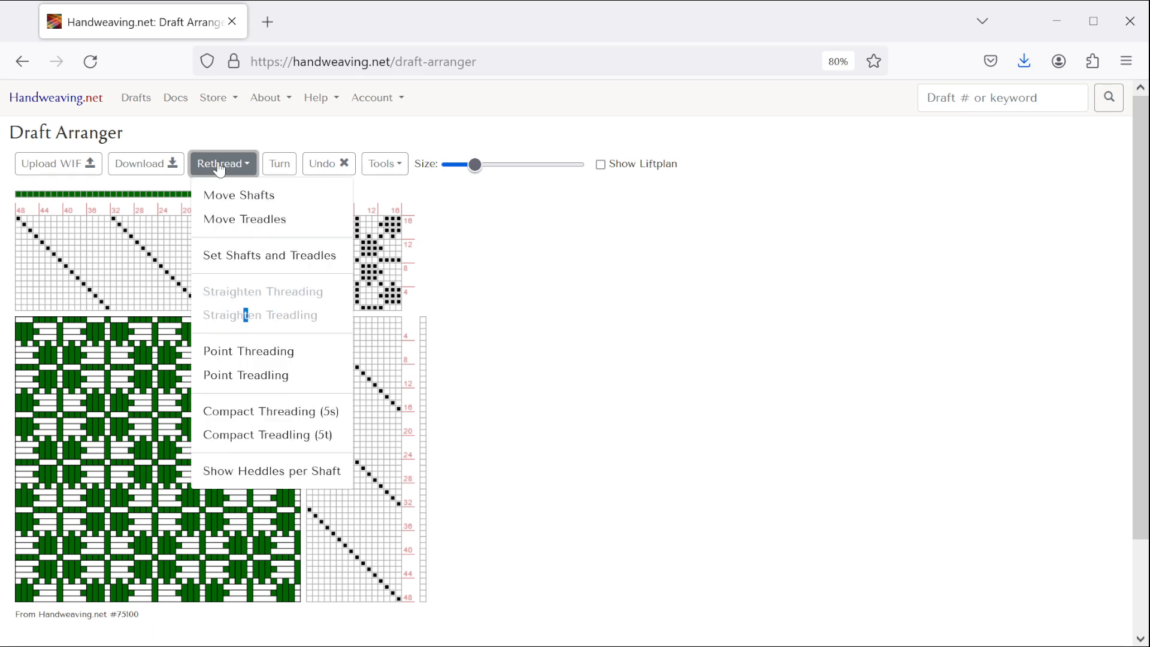
pyautogui.click(269, 414)
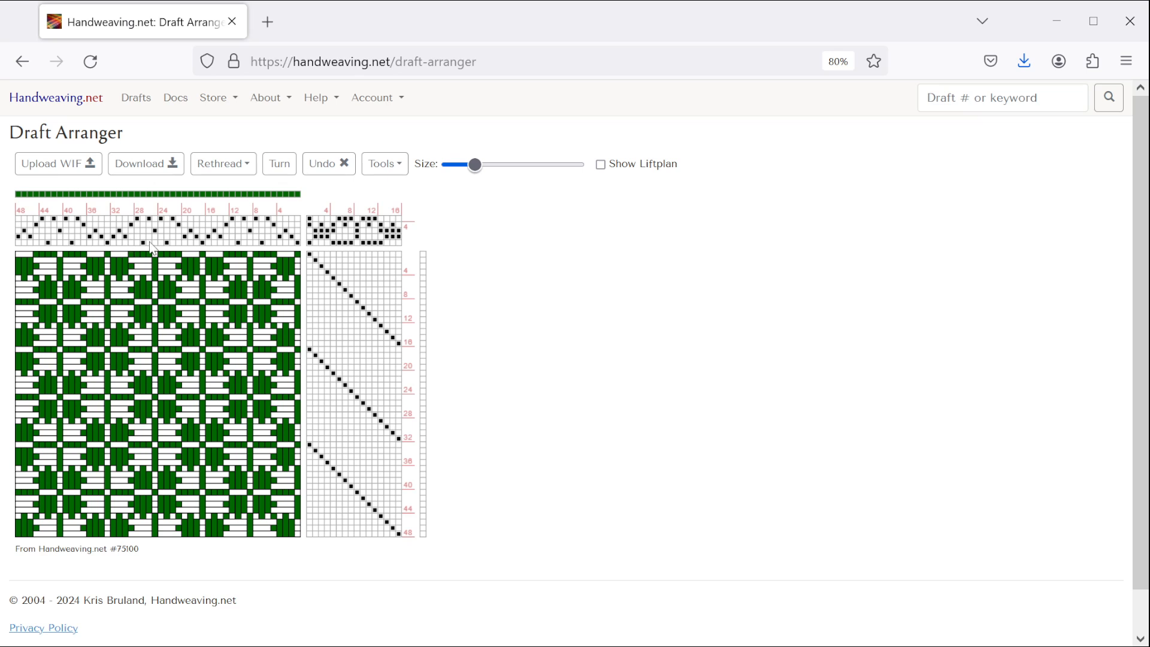
pyautogui.click(222, 172)
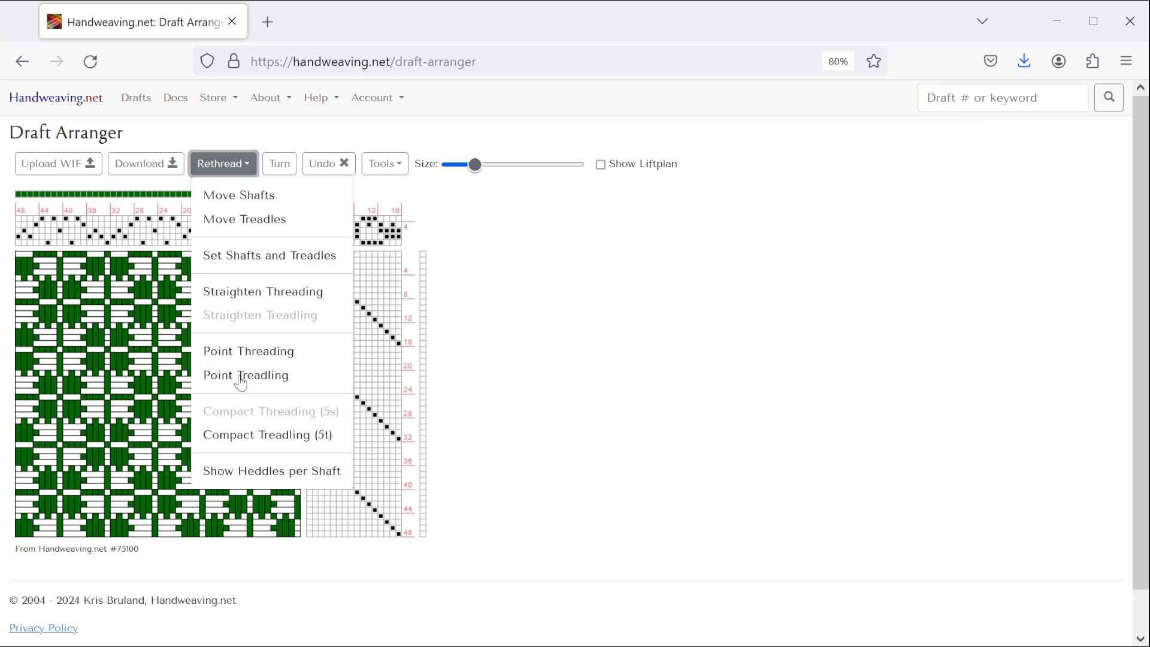
pyautogui.click(247, 436)
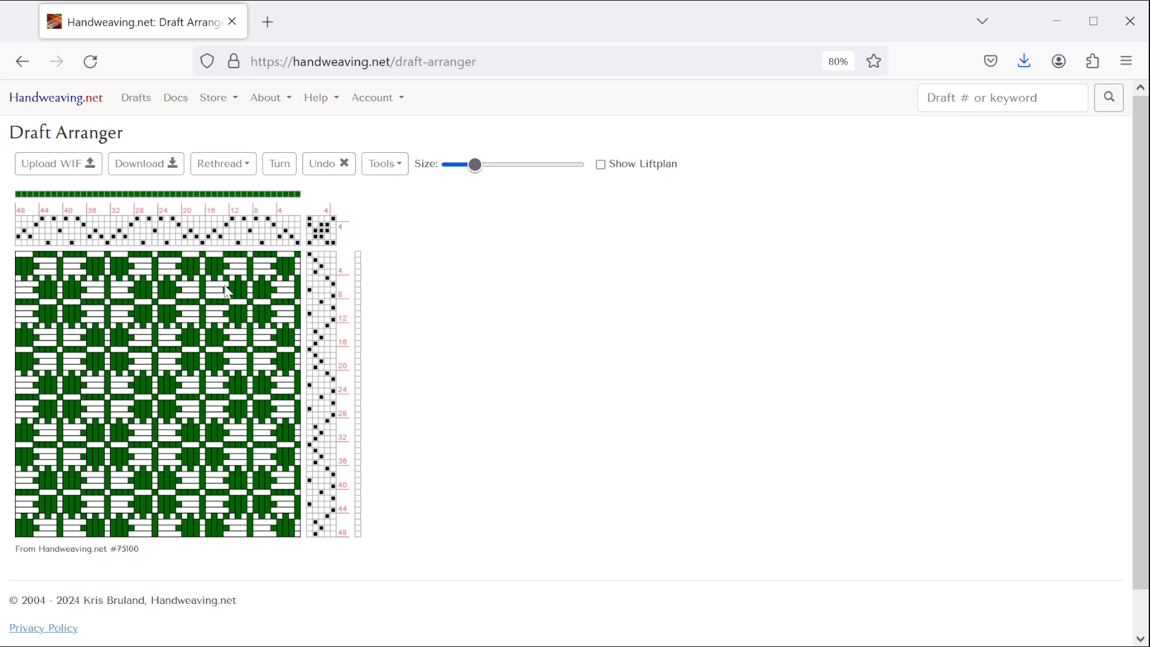
# - Check the number of heddles needed on each shaft and close the heddle summary
pyautogui.click(227, 170)
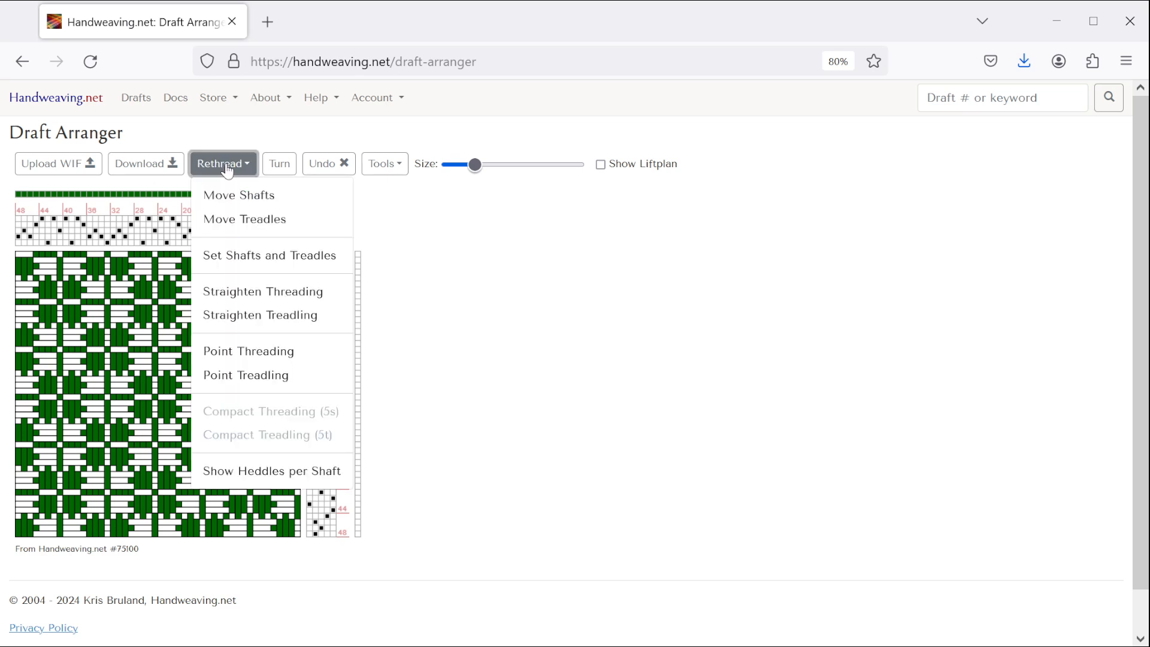
pyautogui.click(258, 472)
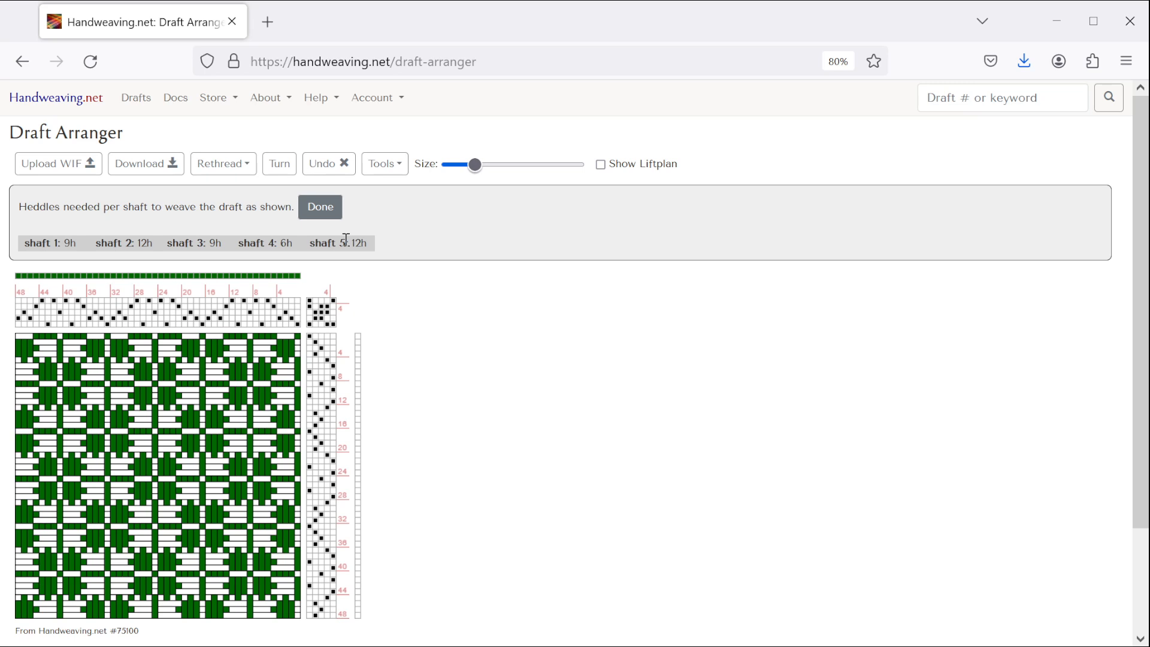
pyautogui.click(322, 210)
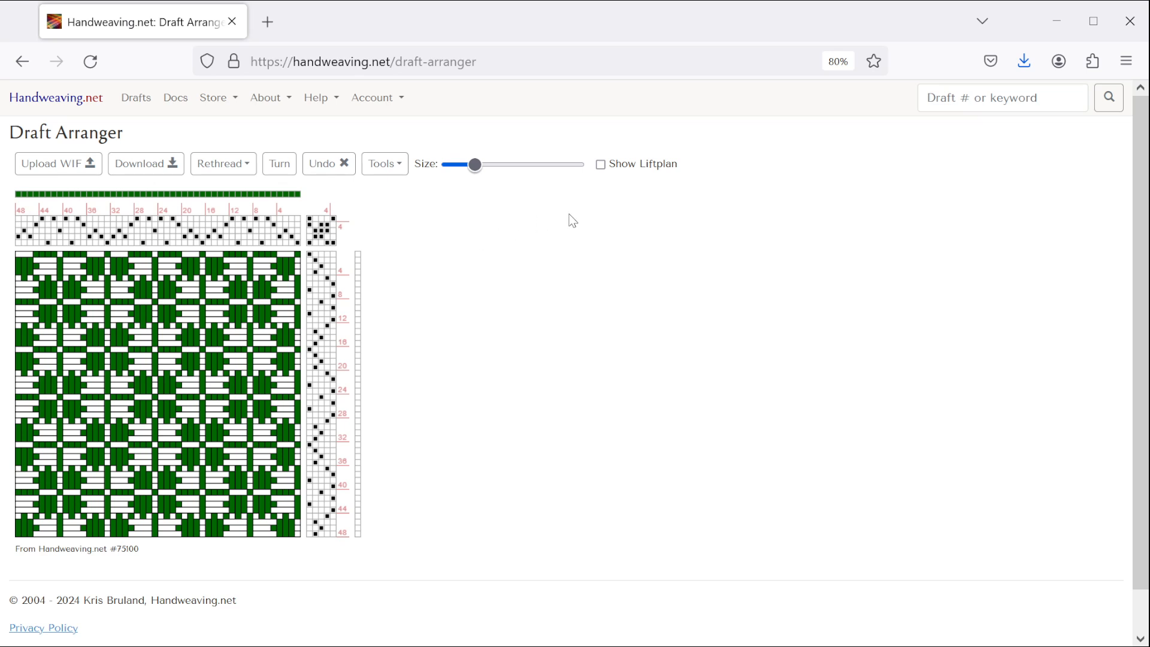
# - Show the draft as a liftplan instead of a tie-up with treadling
pyautogui.click(601, 168)
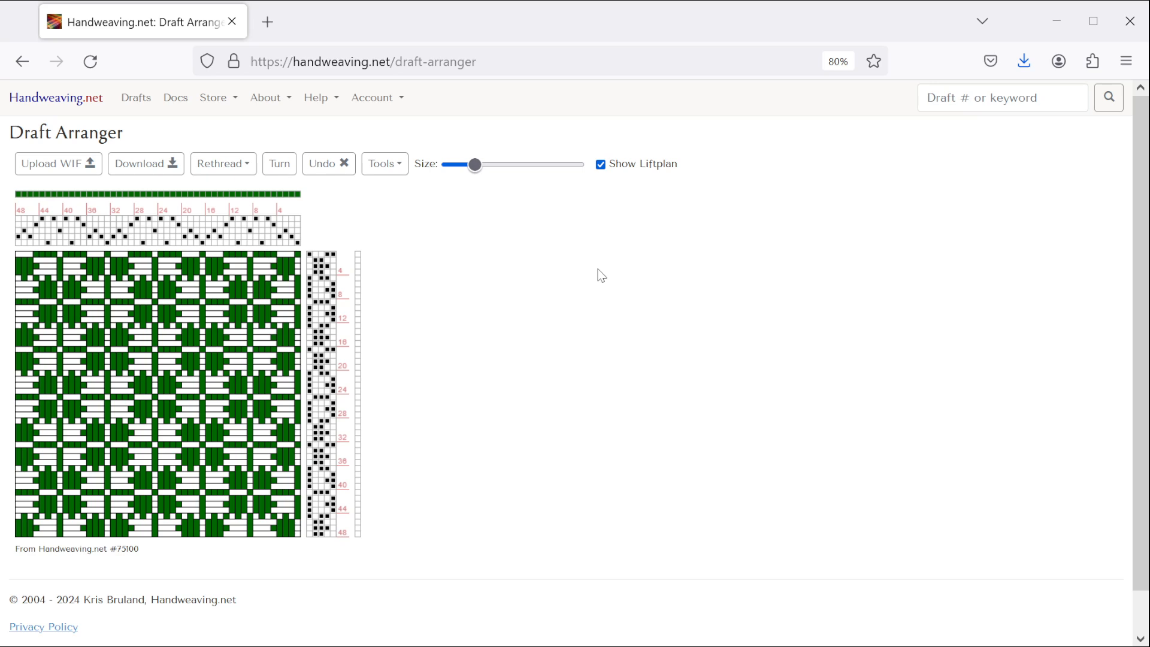
pyautogui.click(385, 174)
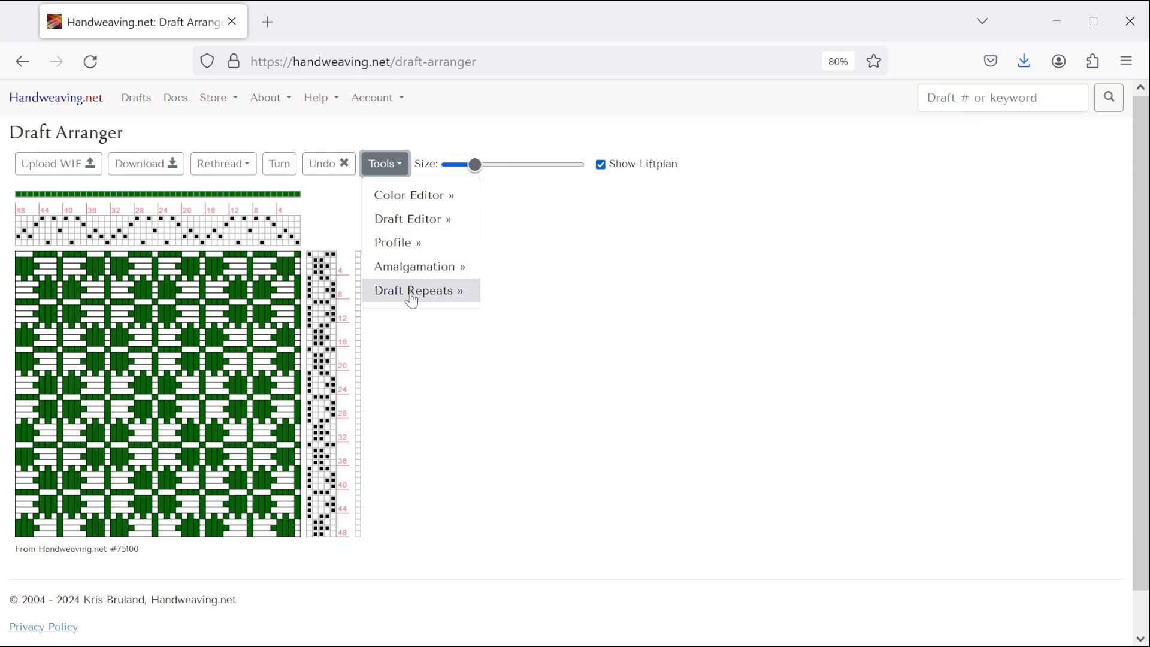
pyautogui.click(557, 253)
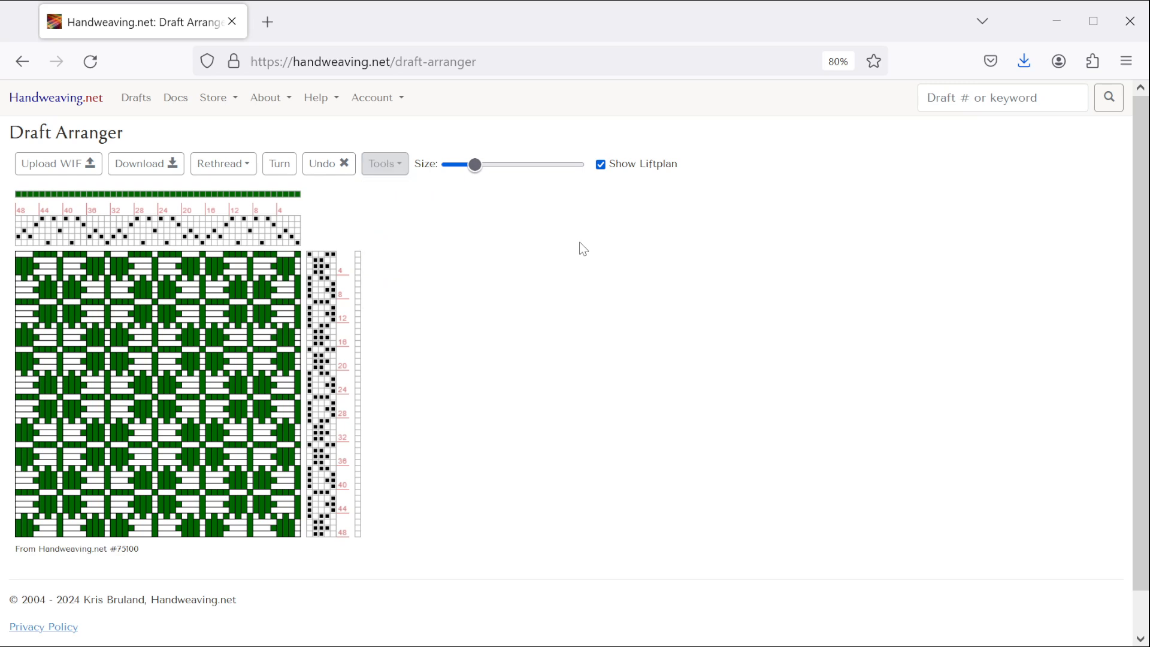